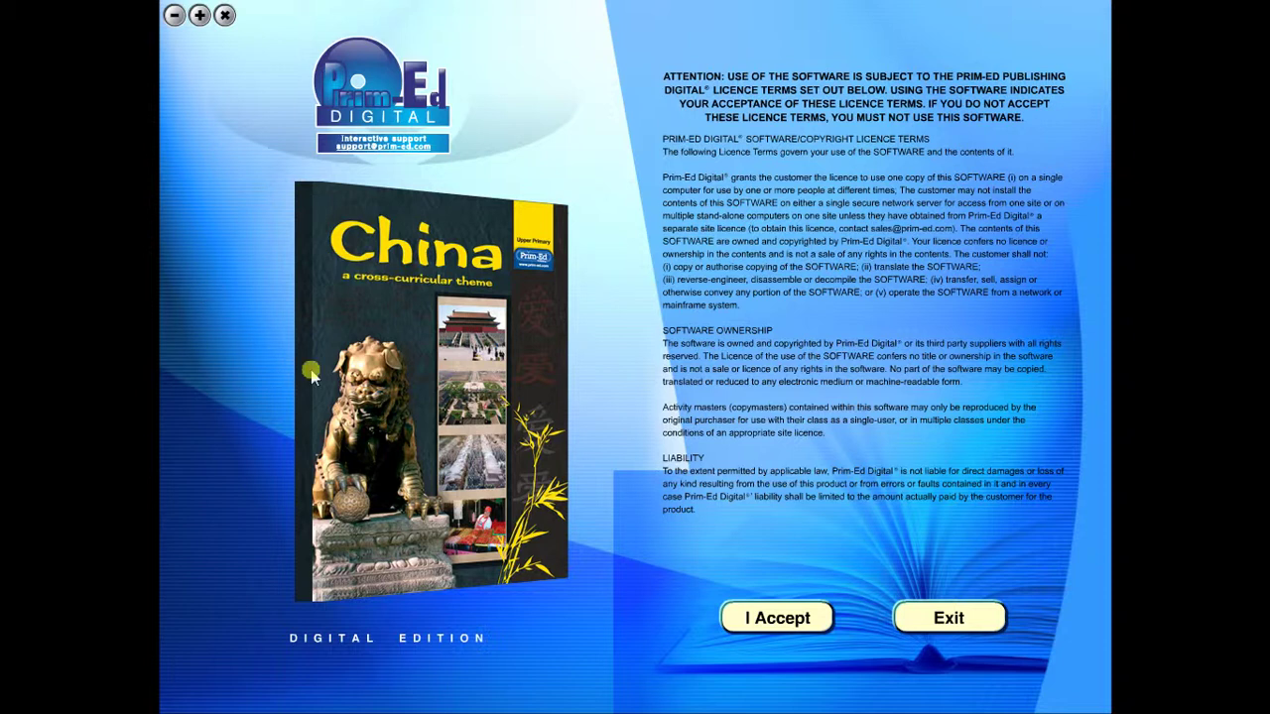
# Accept the licence terms and open the Modern China topic City and country 1 from the contents
pyautogui.click(784, 618)
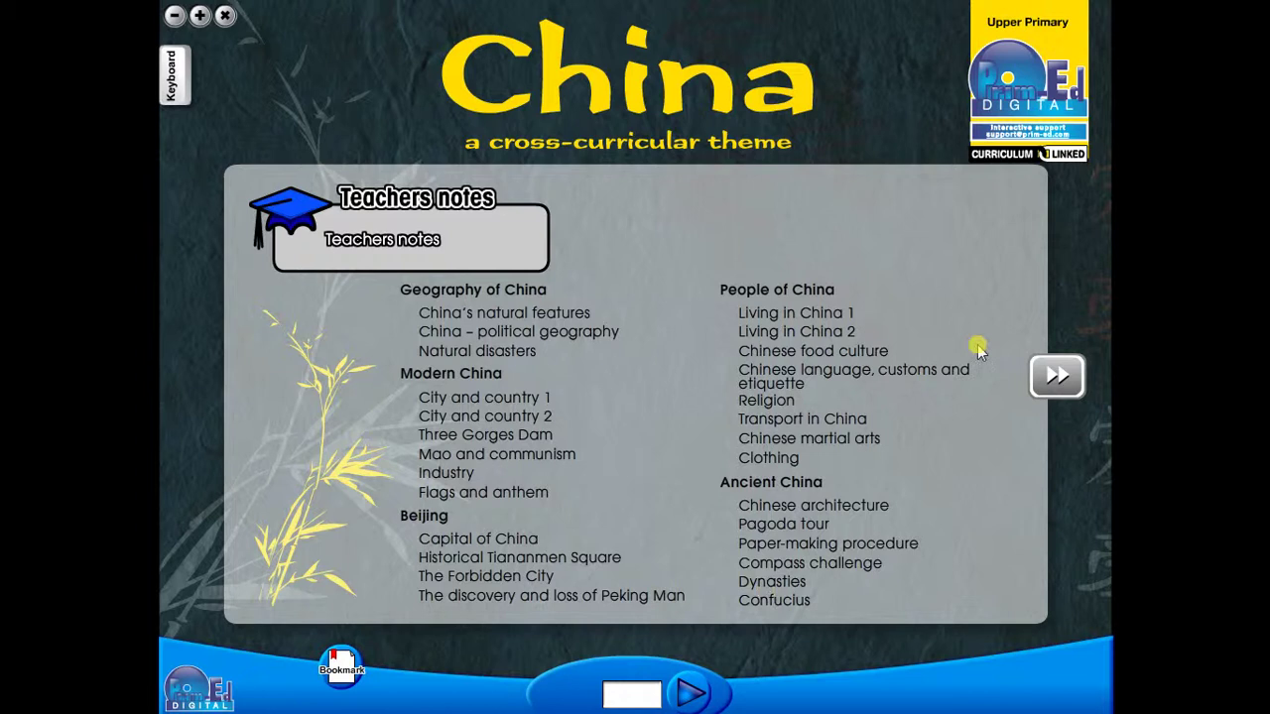
pyautogui.click(1057, 375)
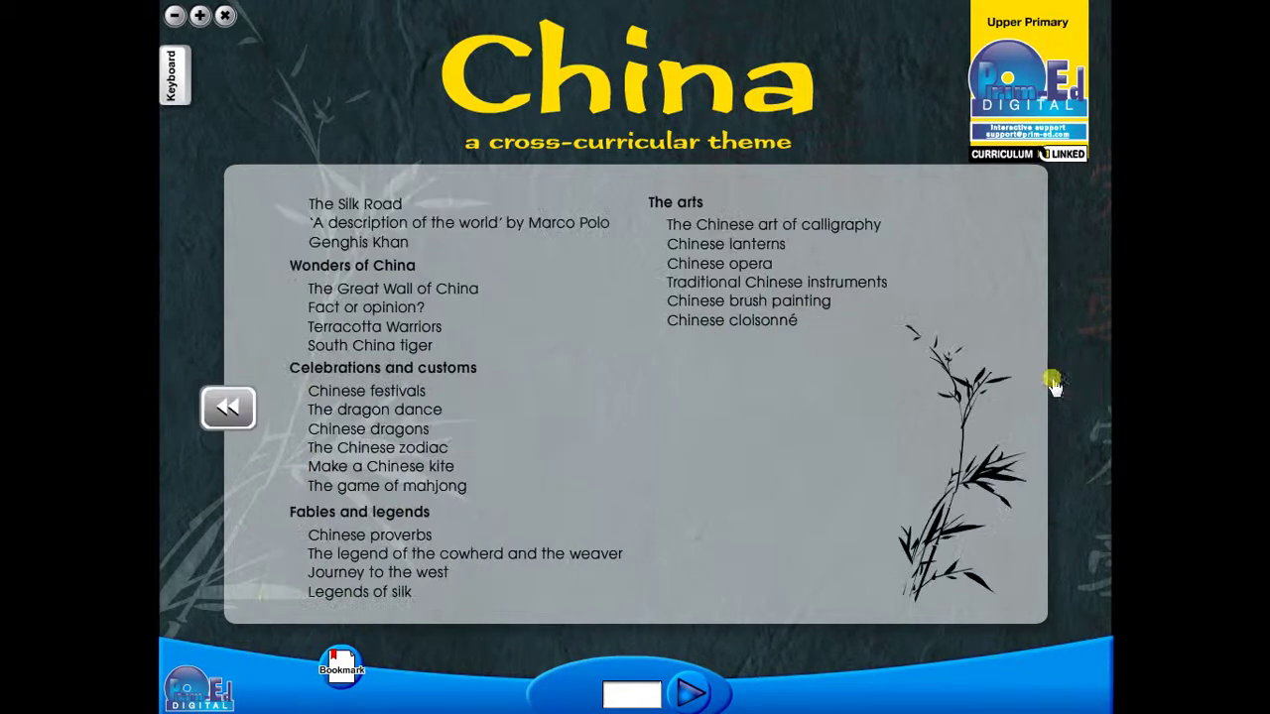
pyautogui.click(239, 407)
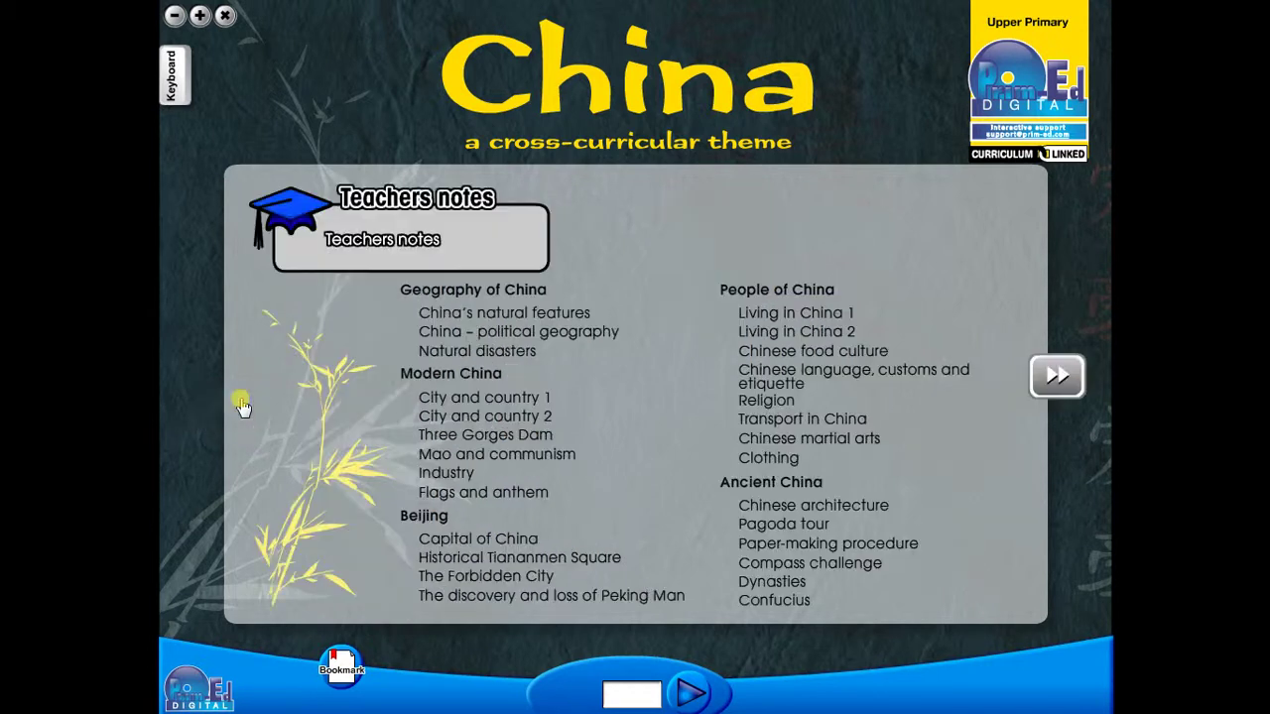
pyautogui.click(428, 399)
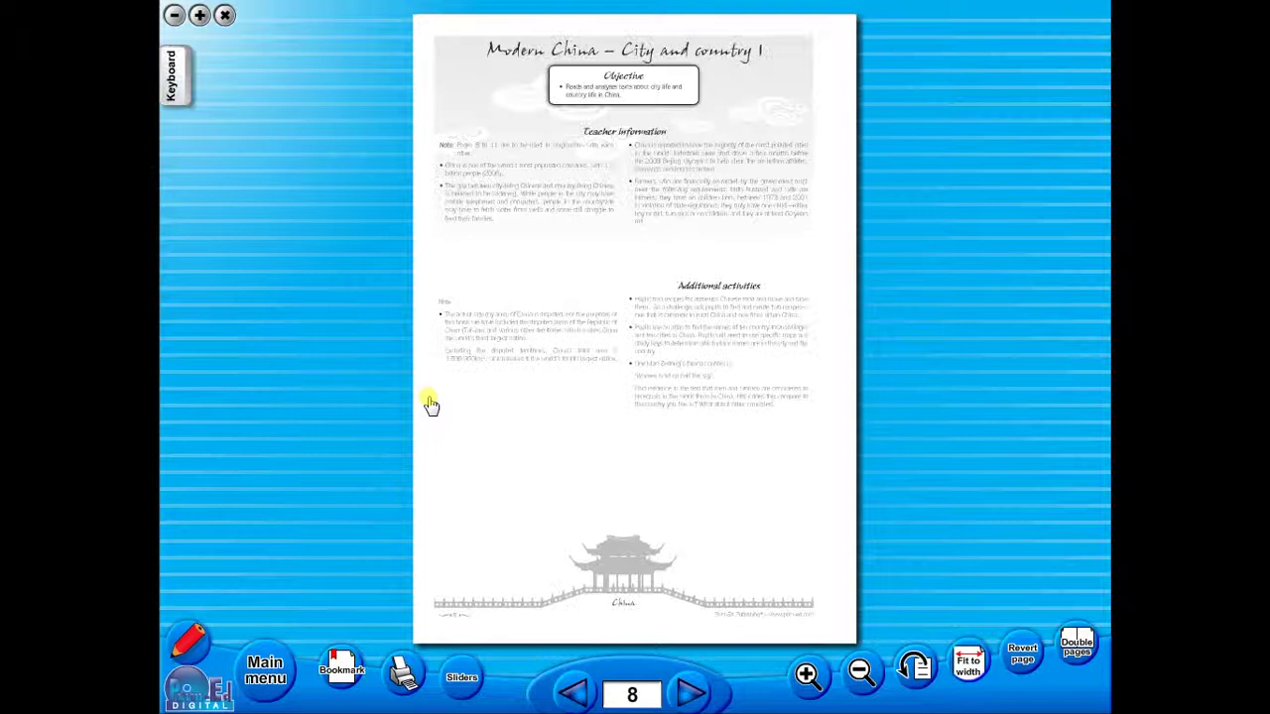
# Leaf forward from page 8 to page 10 and go back to page 9
pyautogui.click(691, 694)
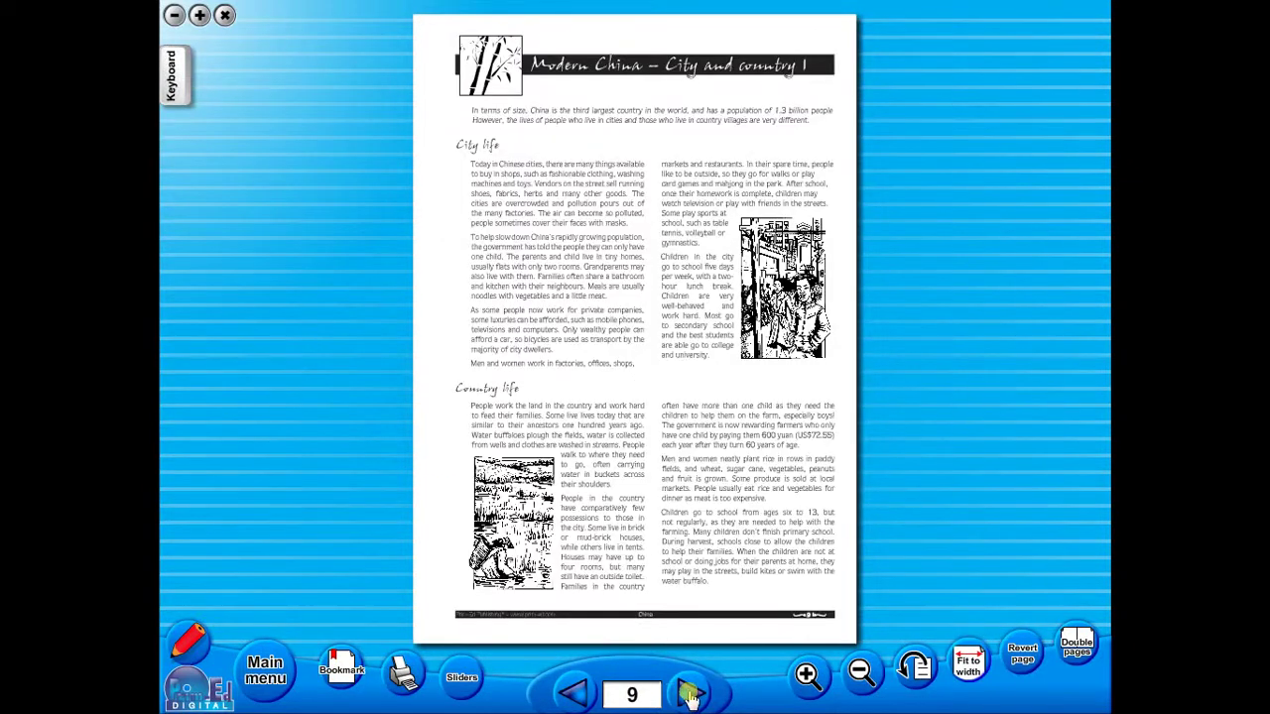
pyautogui.click(687, 691)
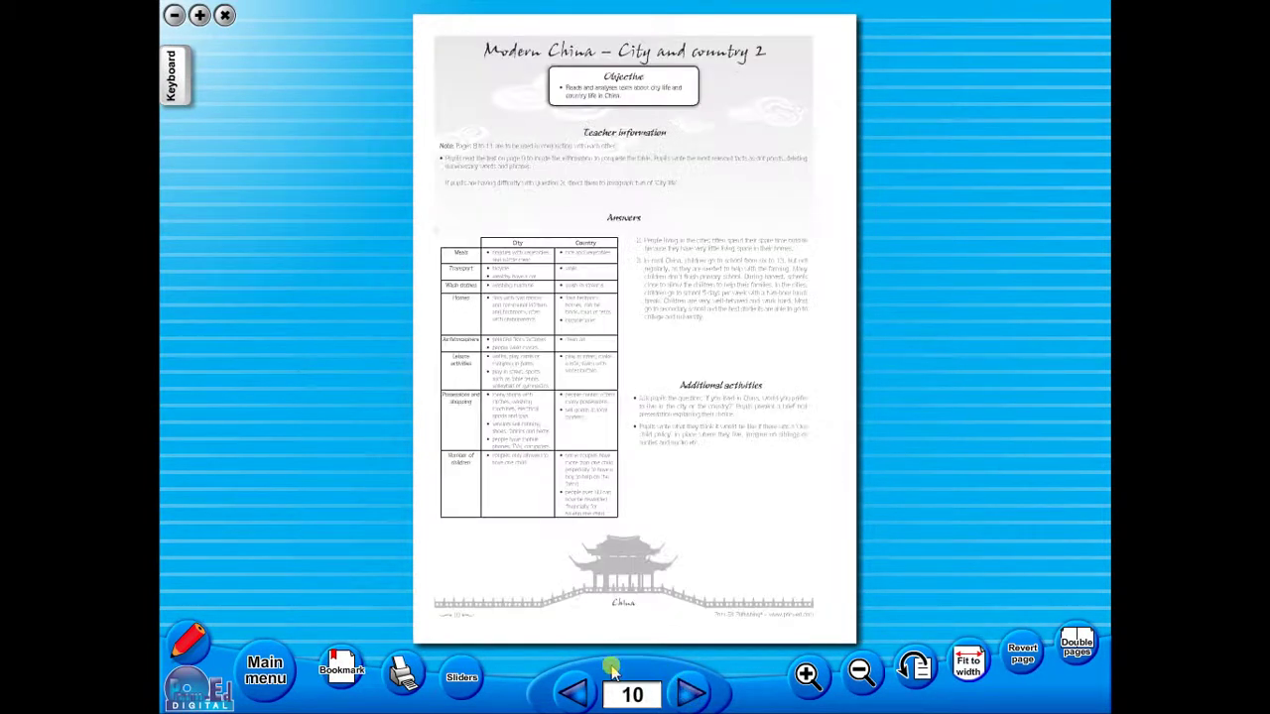
pyautogui.click(570, 685)
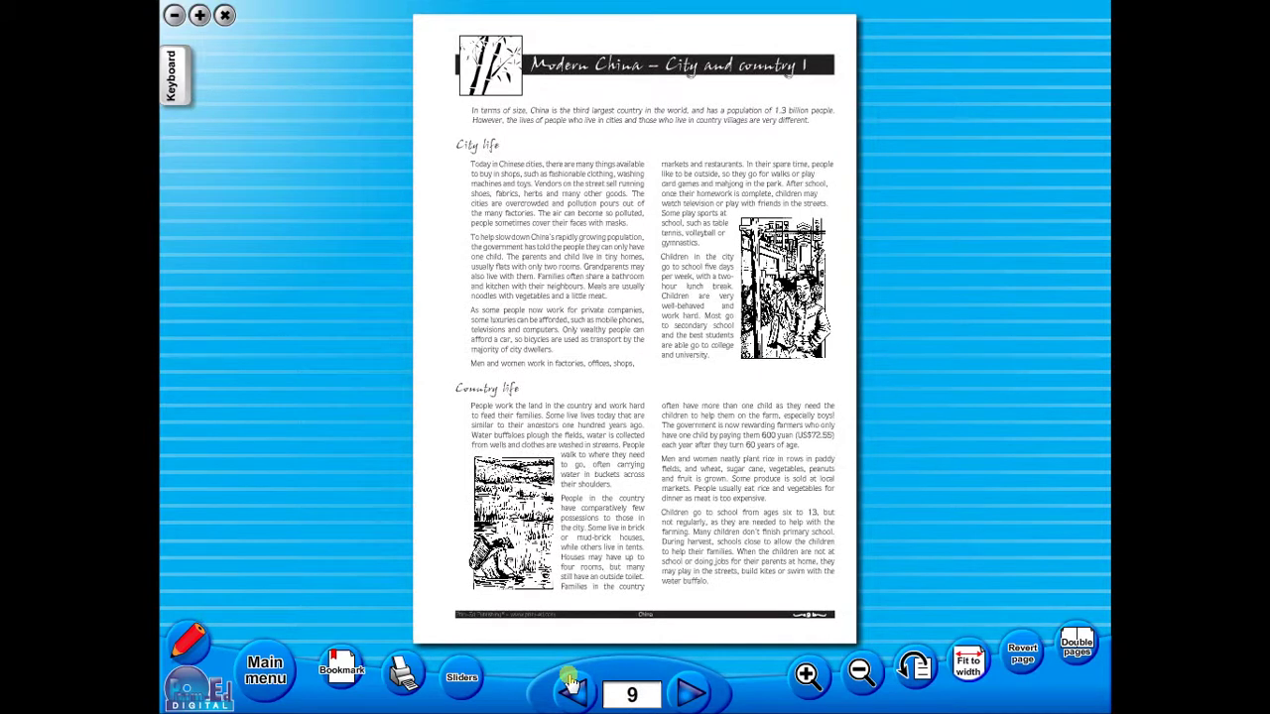
# Return to the contents, jump to page 12 by number and advance to the Three Gorges Dam worksheet on page 13
pyautogui.click(270, 662)
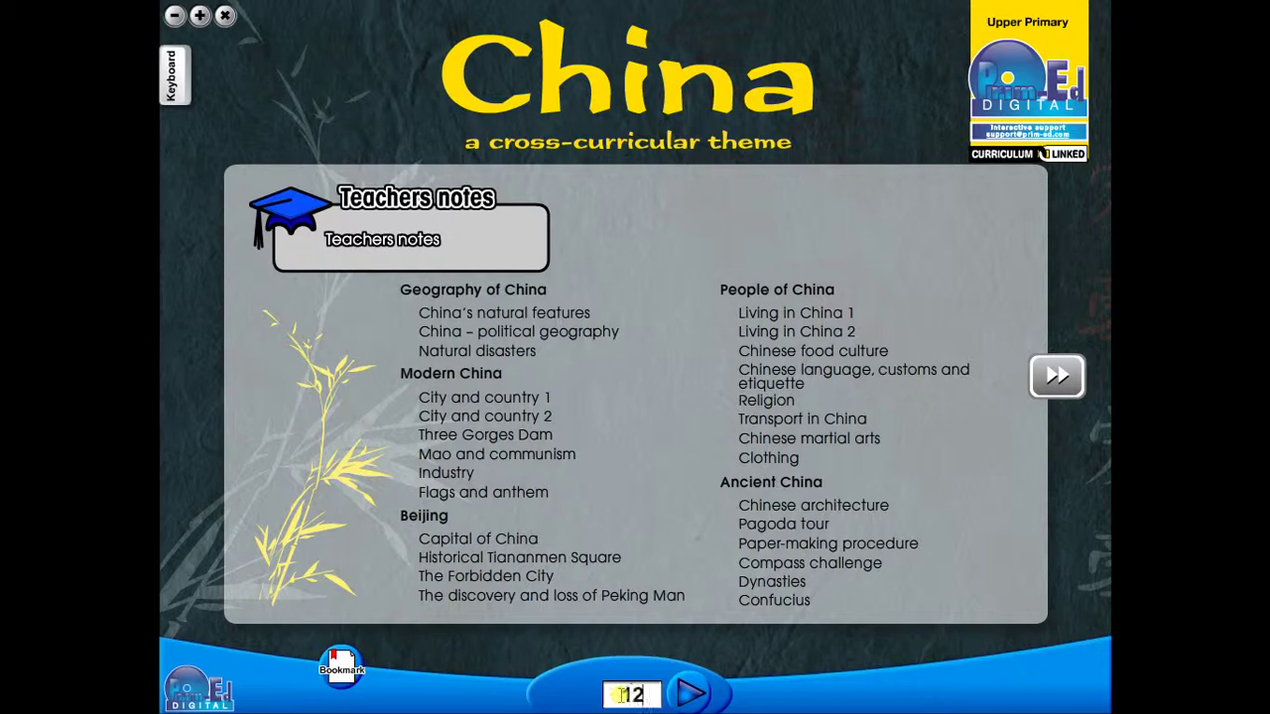
pyautogui.click(690, 695)
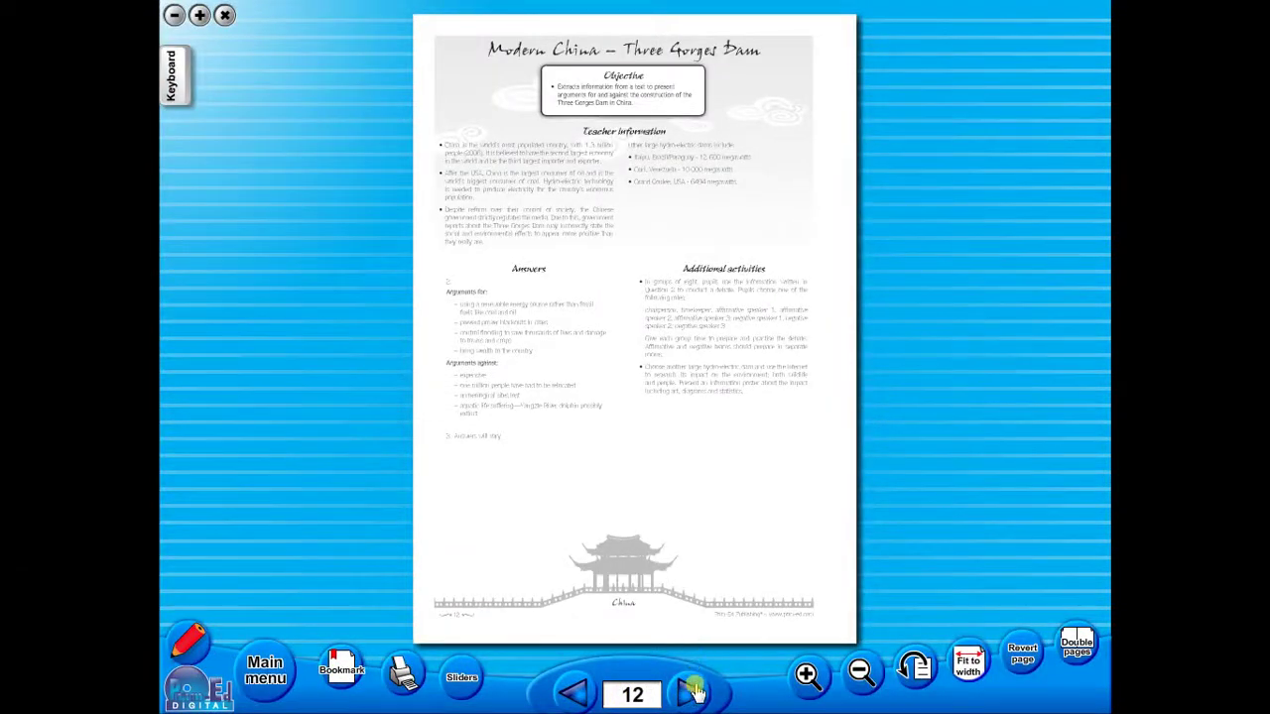
pyautogui.click(691, 693)
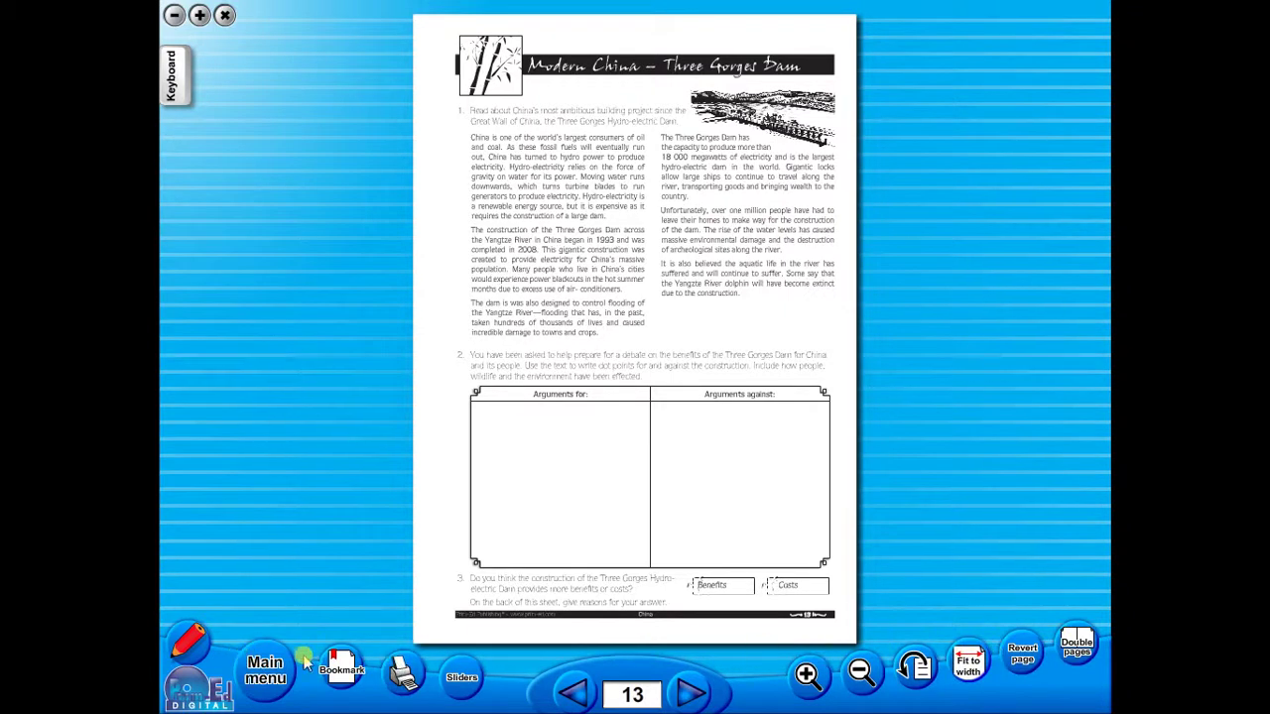
# Show pages 12 and 13 side by side and return to the single-page view of page 13
pyautogui.click(1077, 646)
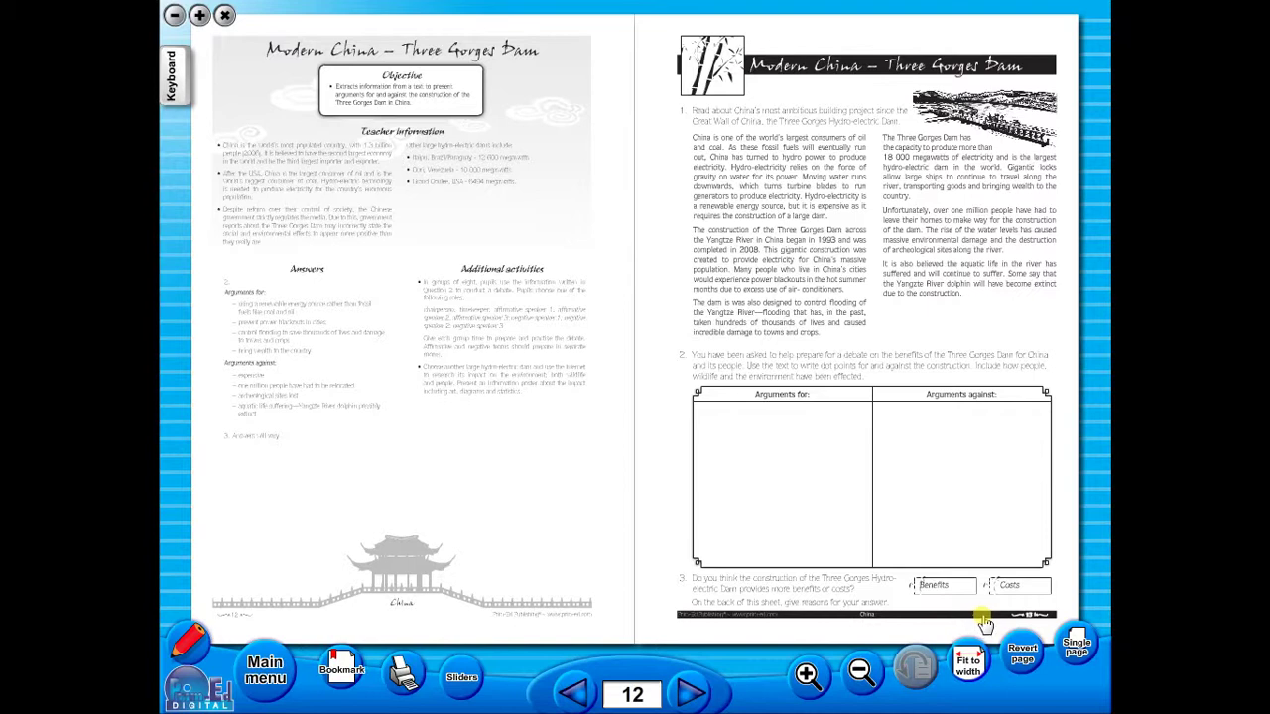
pyautogui.click(1074, 645)
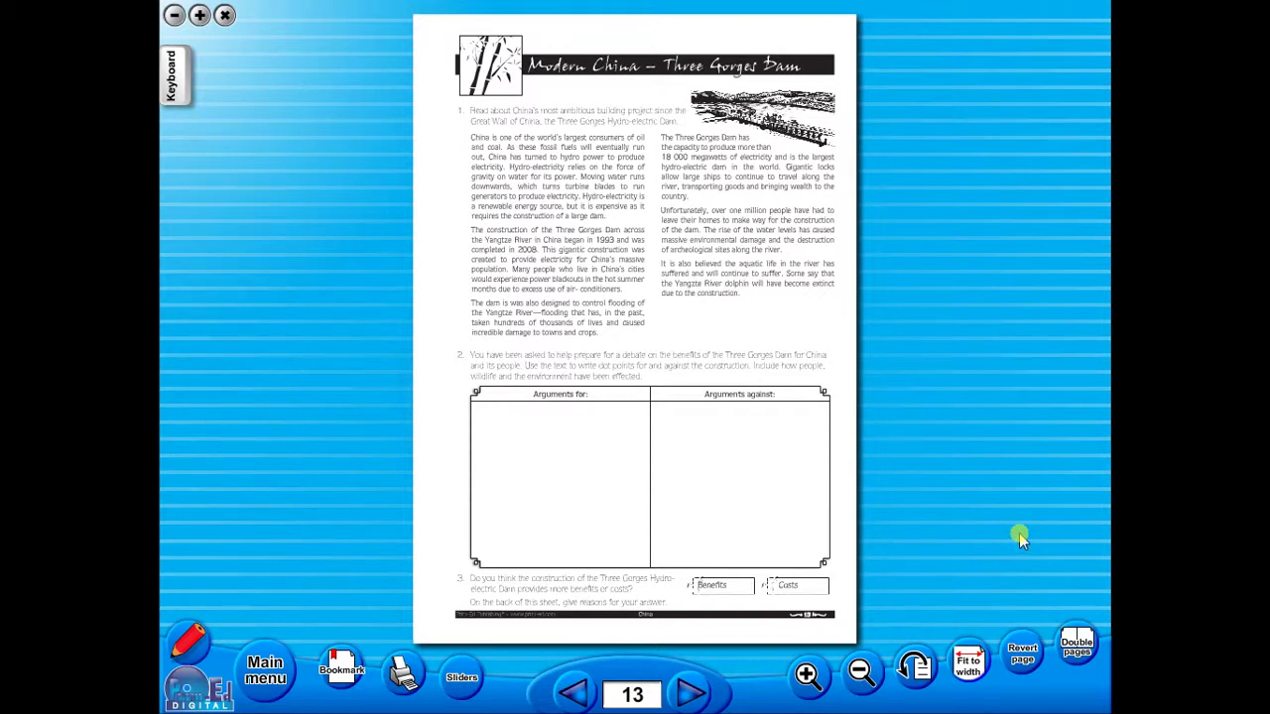
# Fit page 13 to the window width, try zooming out and in, and bring the whole worksheet back into view
pyautogui.click(968, 667)
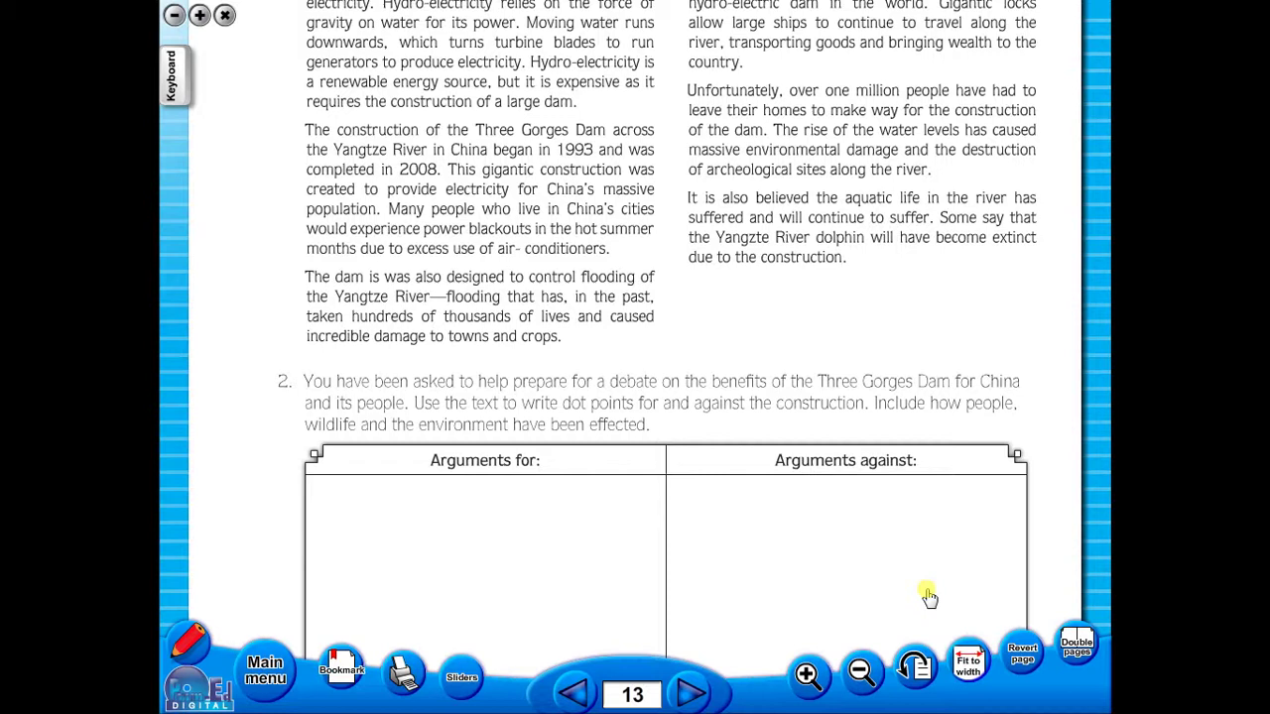
pyautogui.click(862, 674)
pyautogui.click(862, 675)
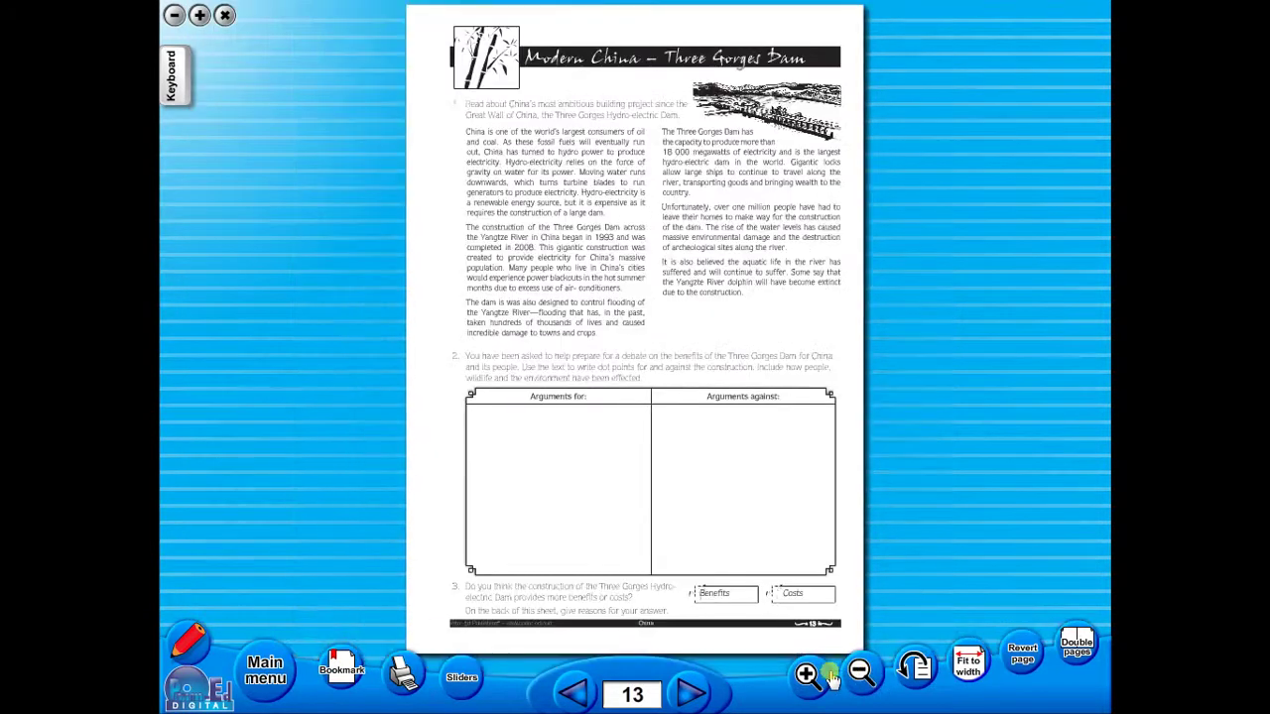
pyautogui.click(807, 674)
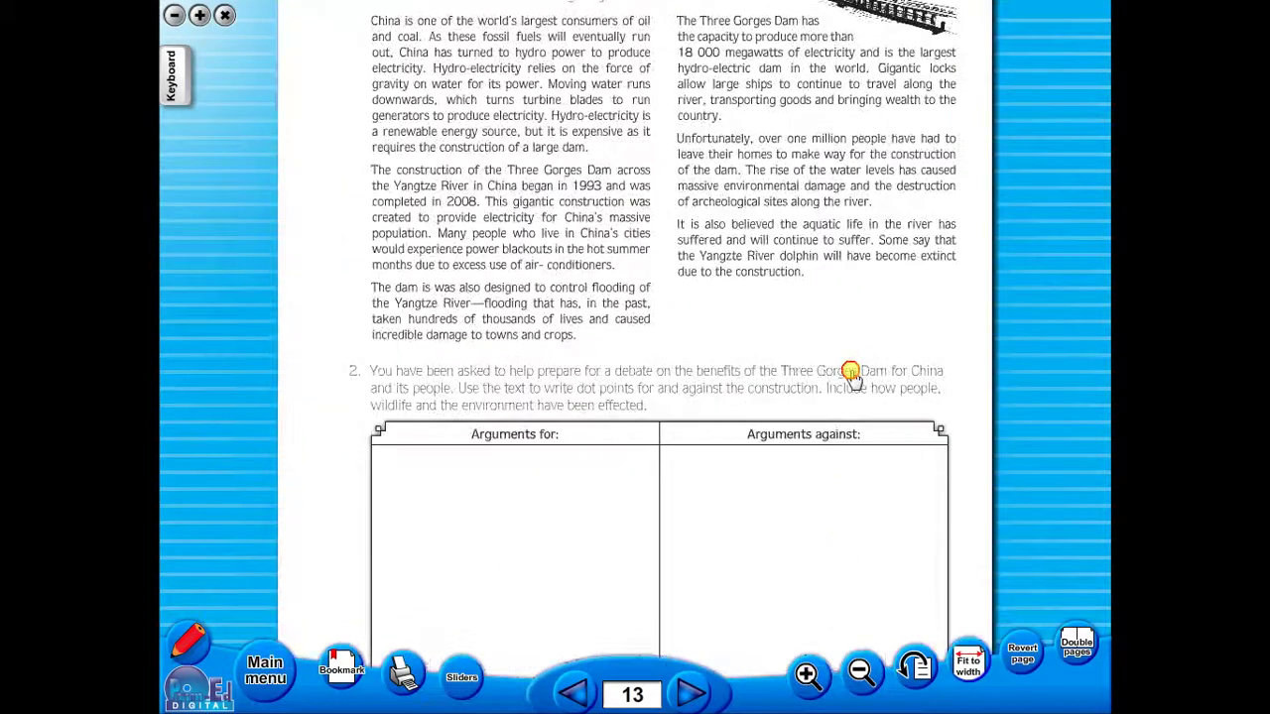
pyautogui.click(849, 555)
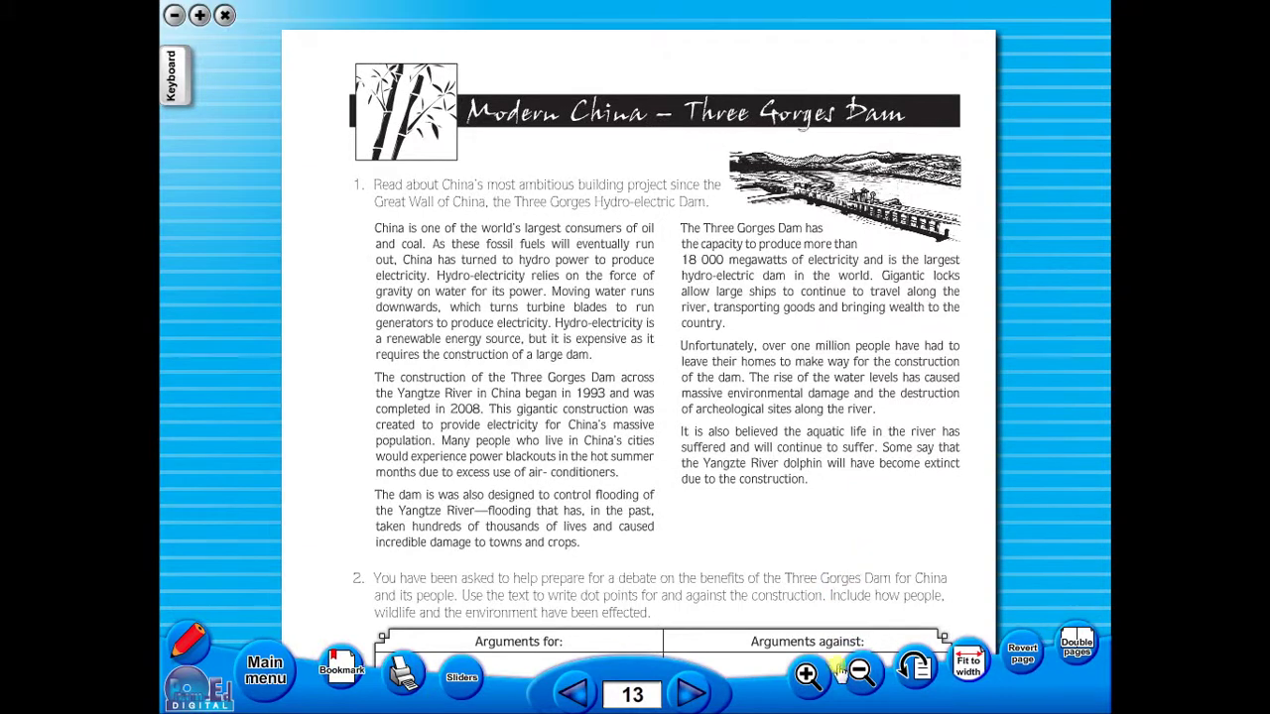
pyautogui.click(859, 675)
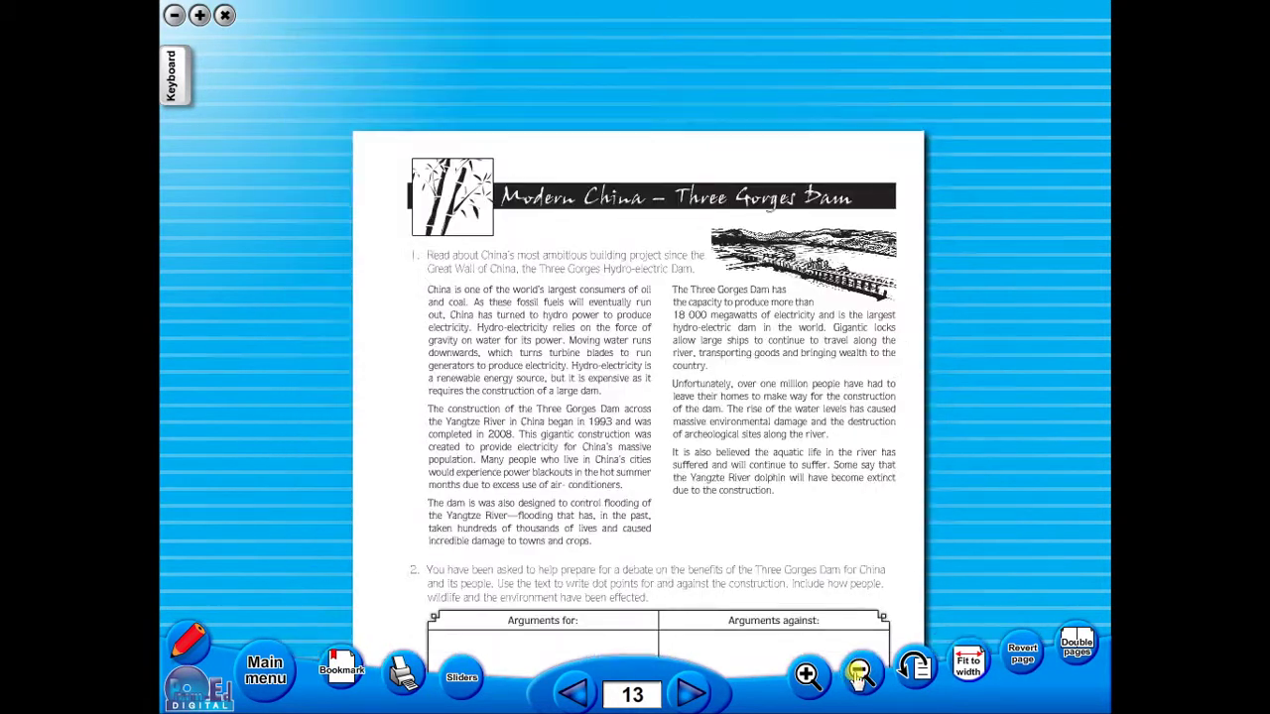
pyautogui.click(859, 674)
pyautogui.moveTo(863, 485); pyautogui.dragTo(865, 279)
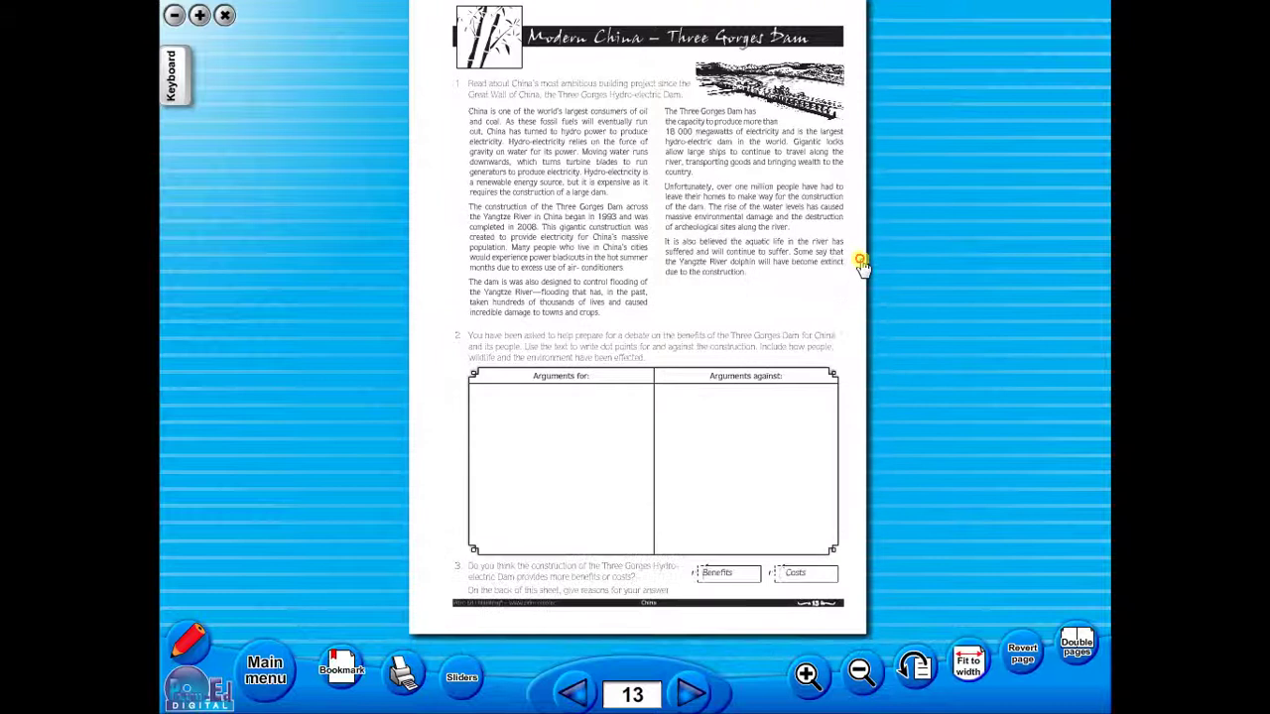
# Rotate the worksheet page through a full turn until it is upright again
pyautogui.click(905, 667)
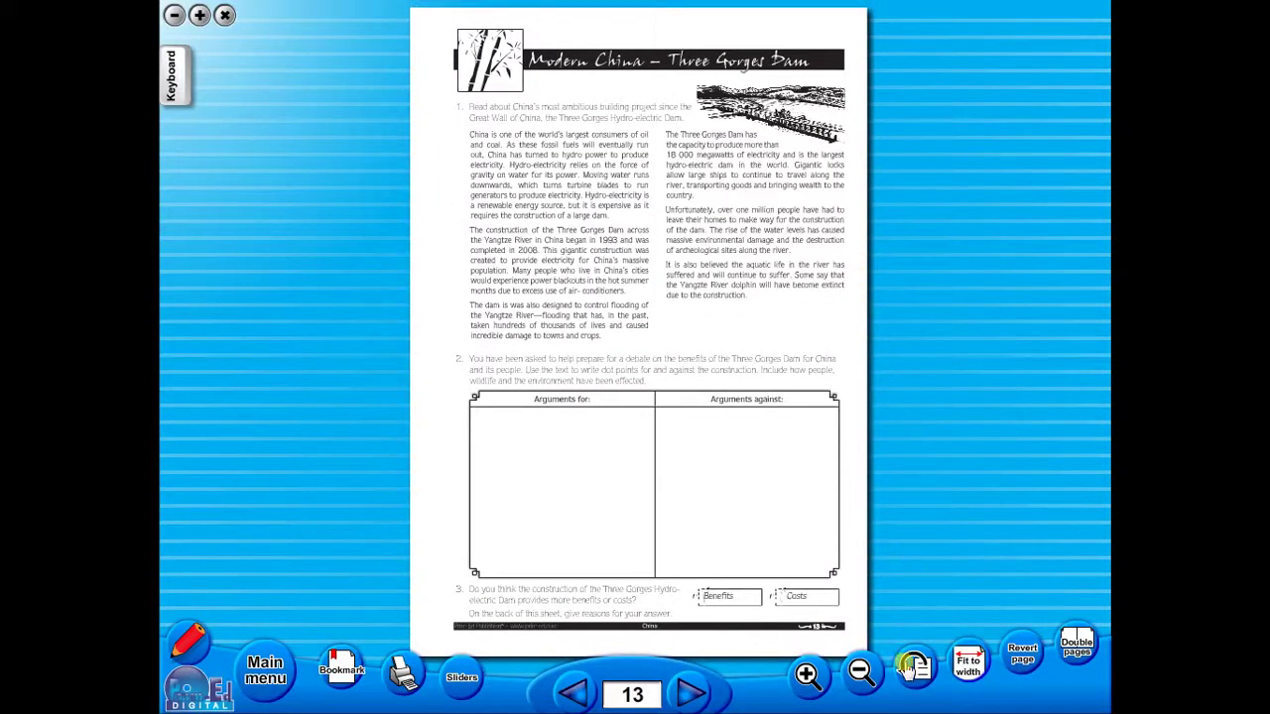
pyautogui.click(905, 667)
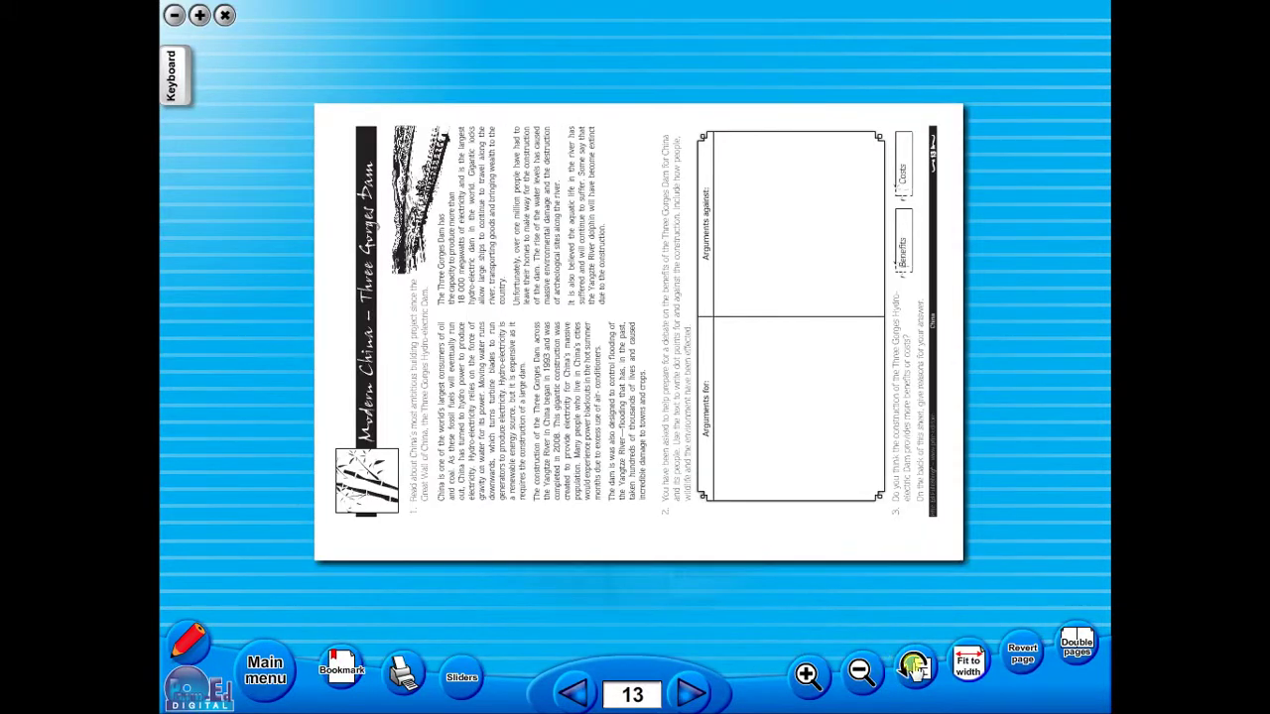
pyautogui.click(909, 667)
pyautogui.click(911, 666)
pyautogui.click(912, 667)
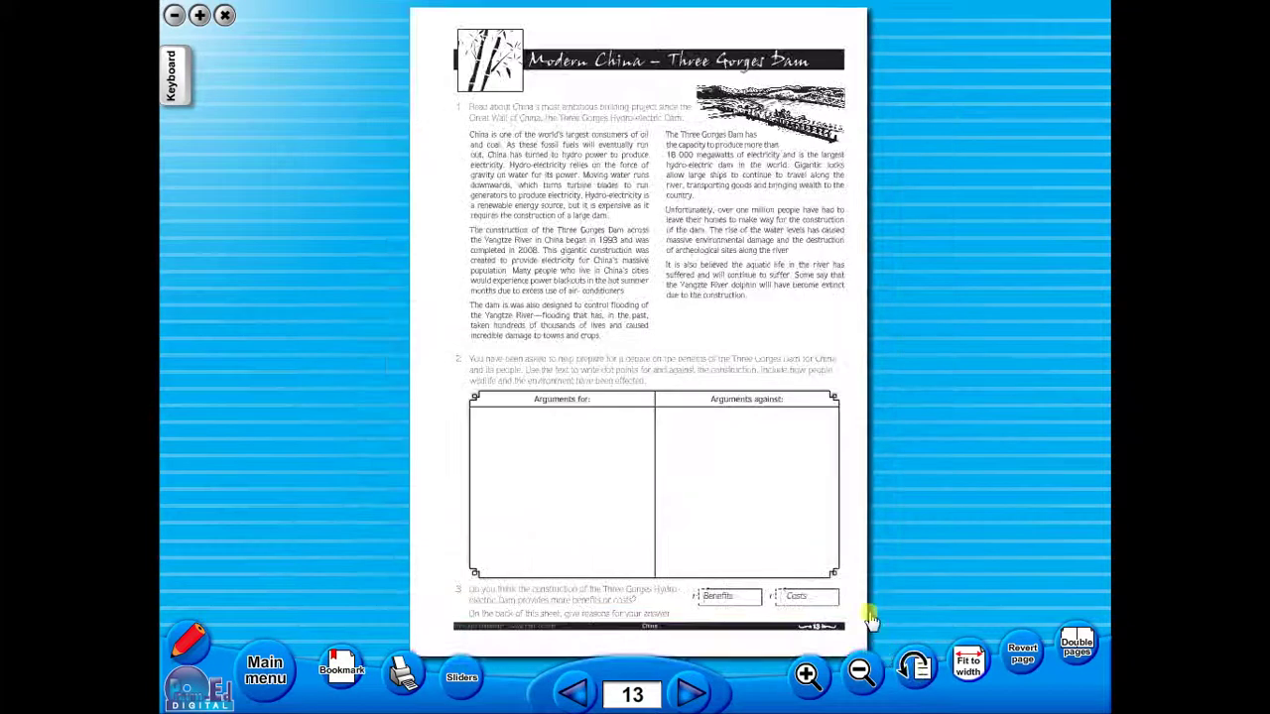
# Turn on the sliders, mask the page below its opening paragraphs and uncover it again
pyautogui.click(466, 678)
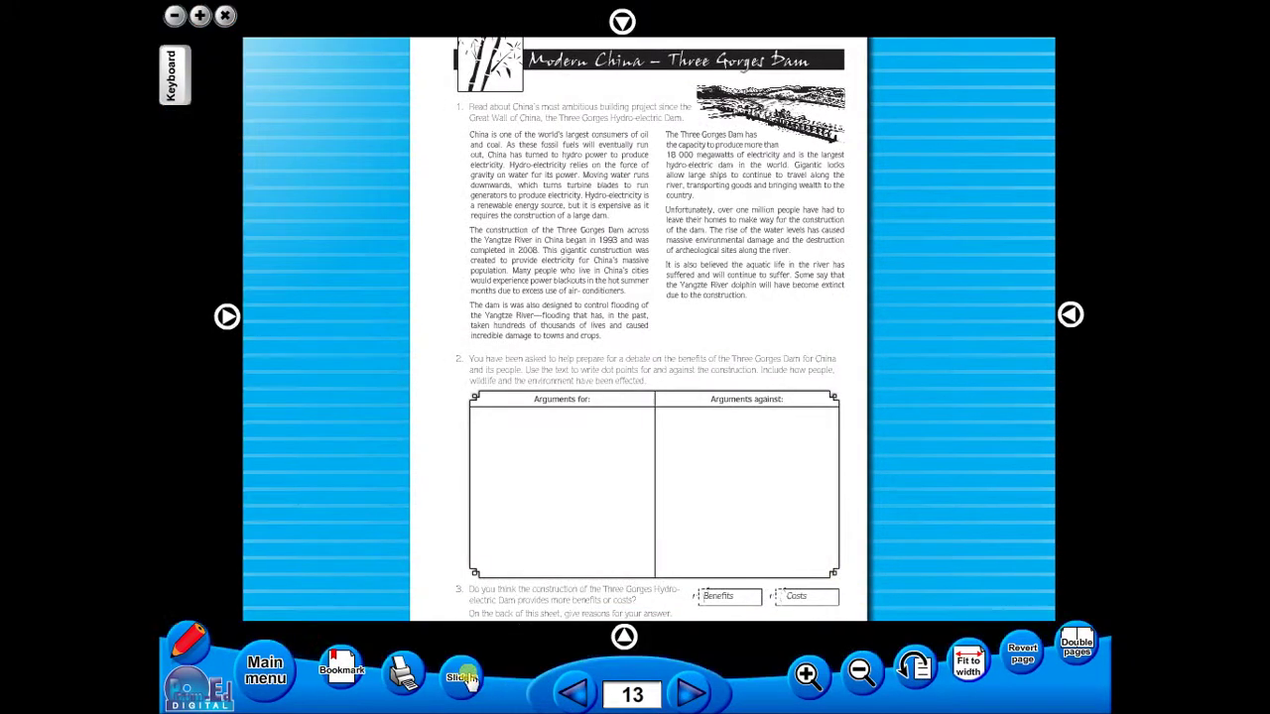
pyautogui.moveTo(629, 637); pyautogui.dragTo(669, 225)
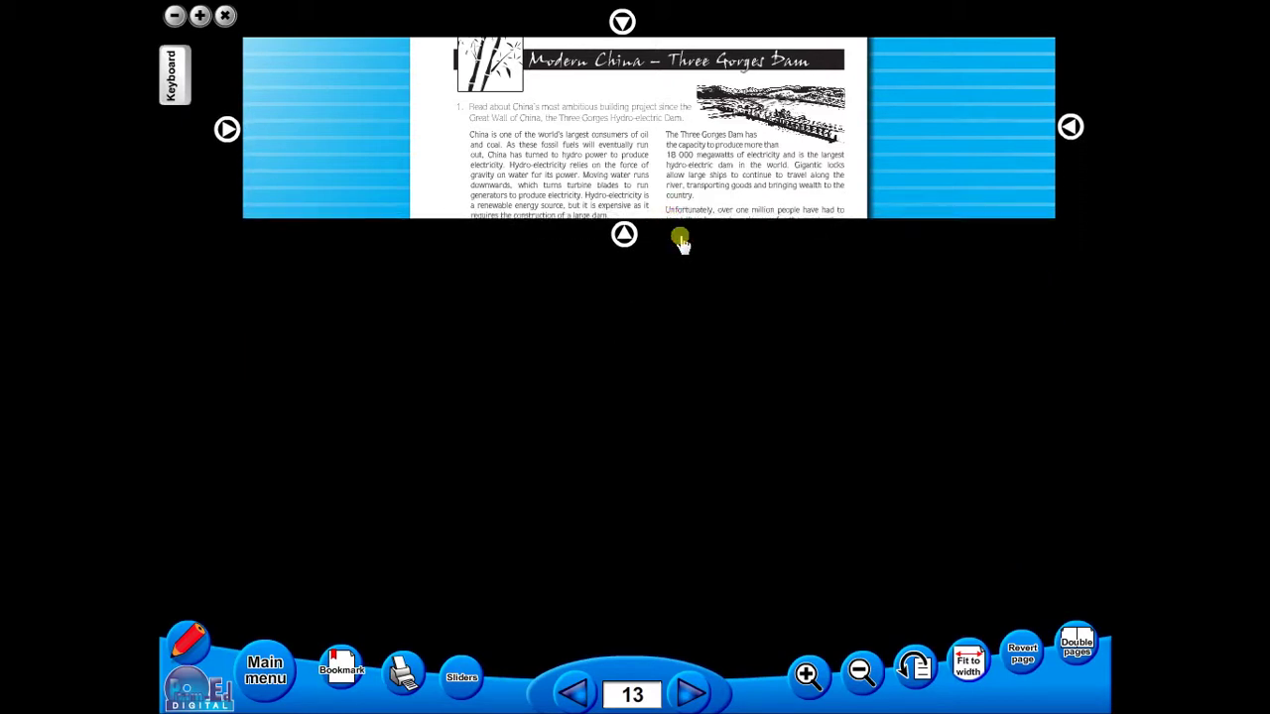
pyautogui.moveTo(1073, 121); pyautogui.dragTo(674, 119)
pyautogui.click(886, 134)
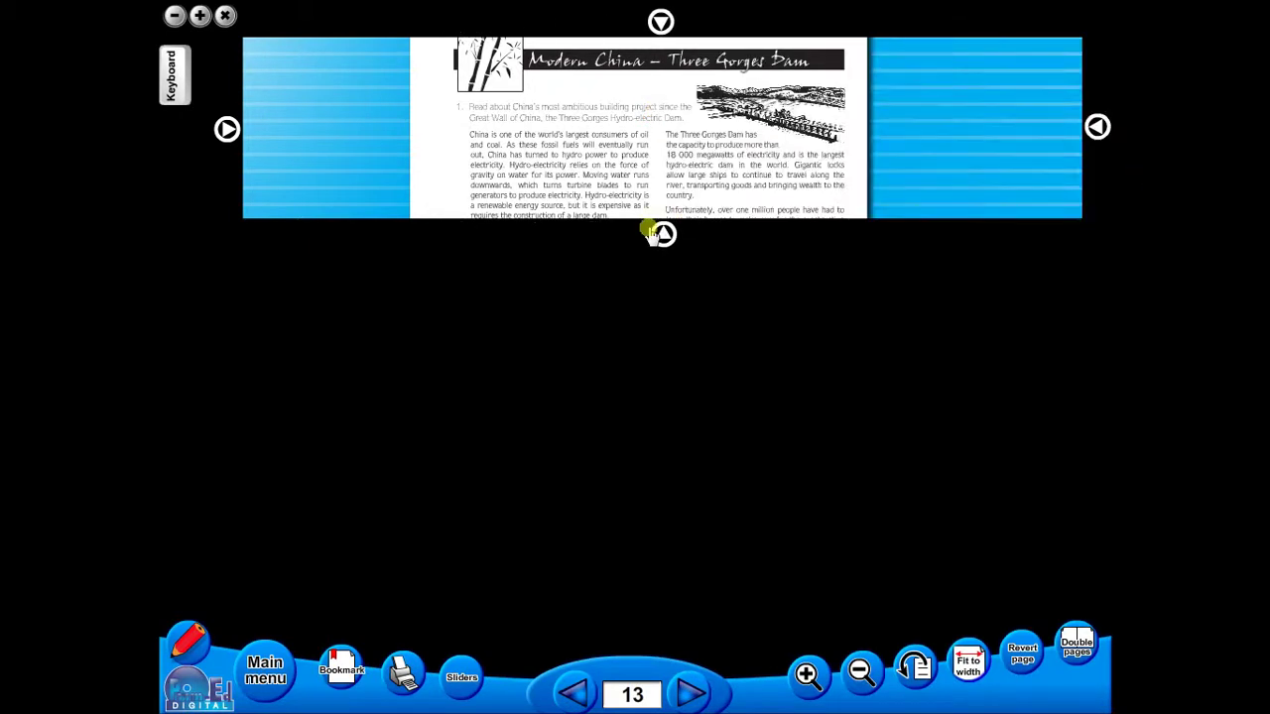
pyautogui.moveTo(661, 234); pyautogui.dragTo(650, 706)
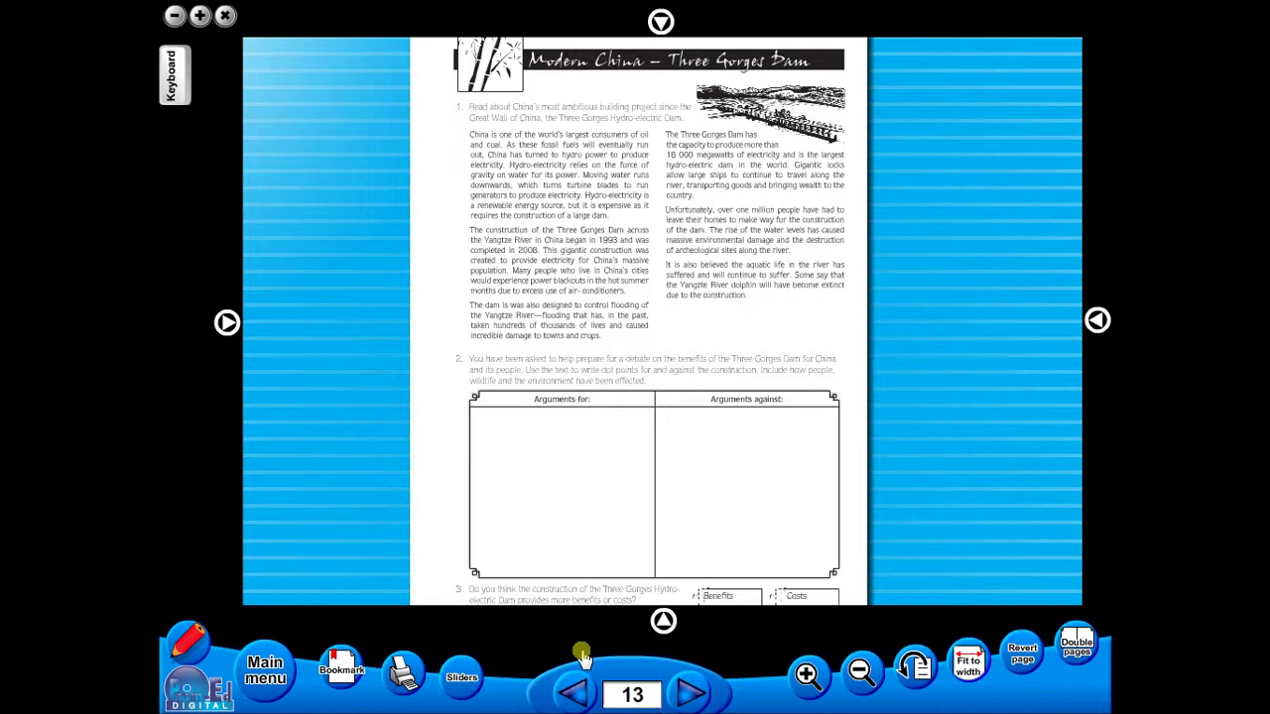
# Bring up the print settings for the worksheet page and close them without printing
pyautogui.click(808, 677)
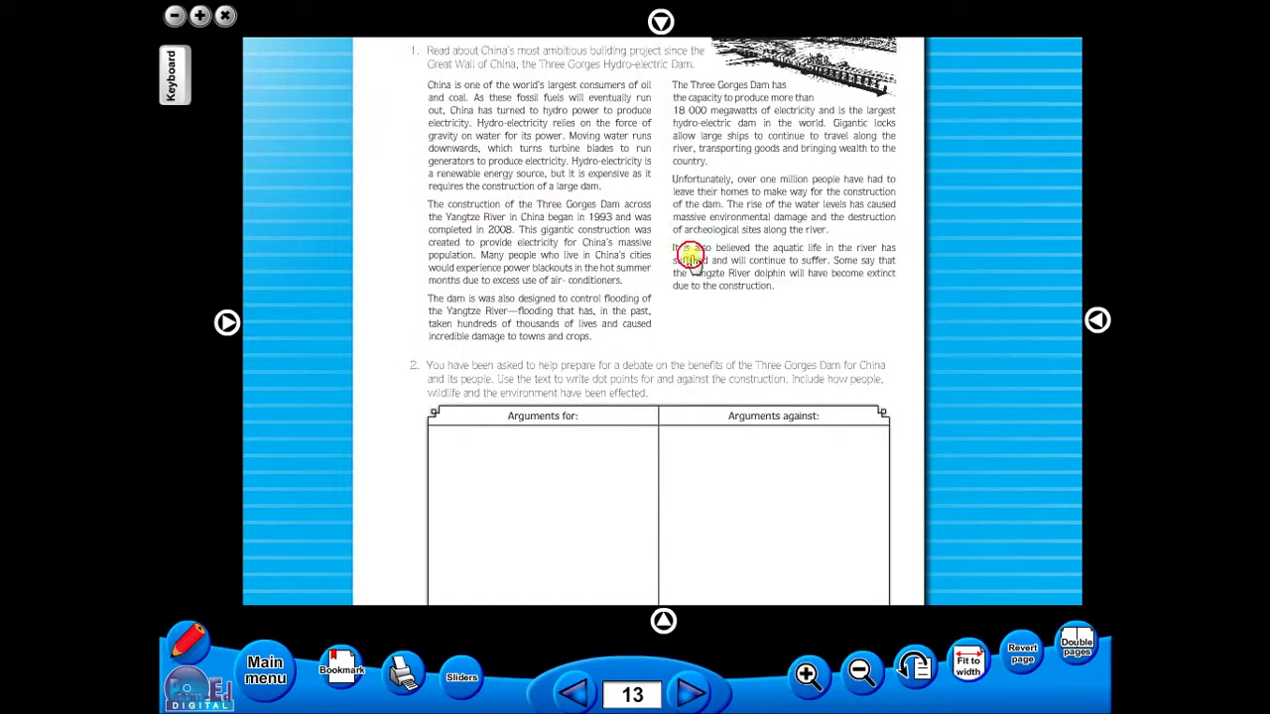
pyautogui.moveTo(681, 255); pyautogui.dragTo(625, 338)
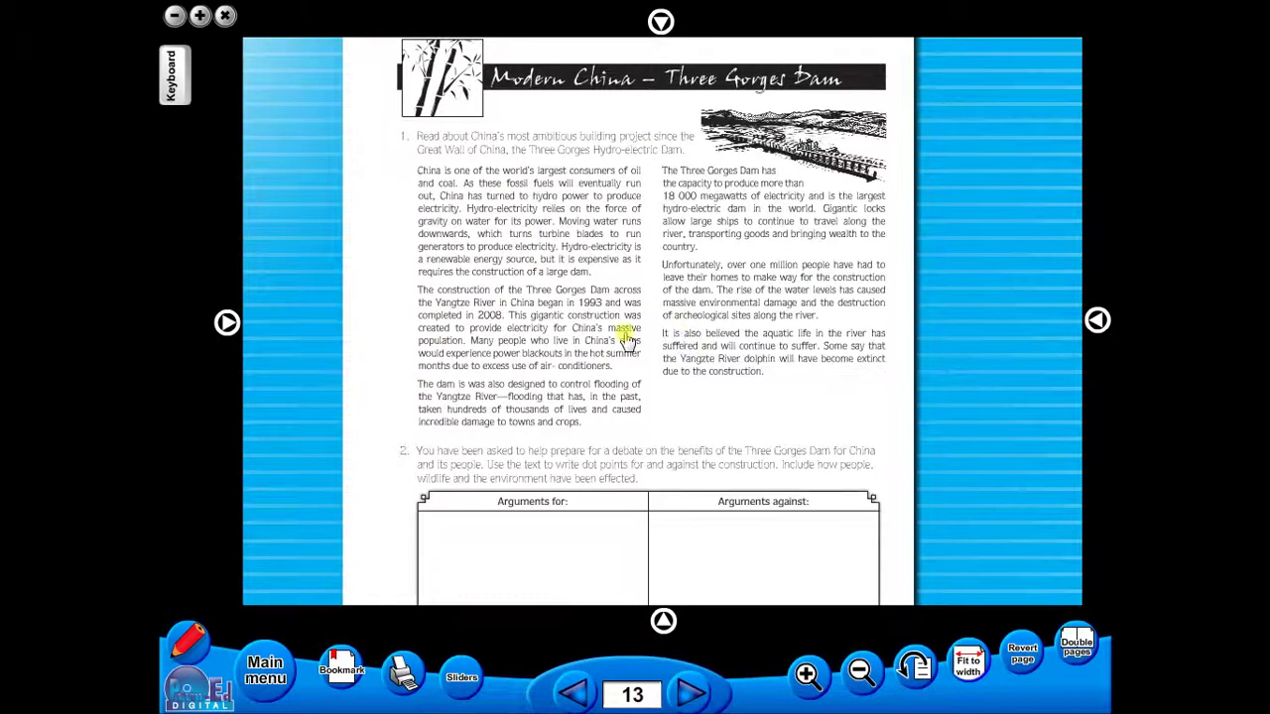
pyautogui.click(405, 667)
pyautogui.click(402, 384)
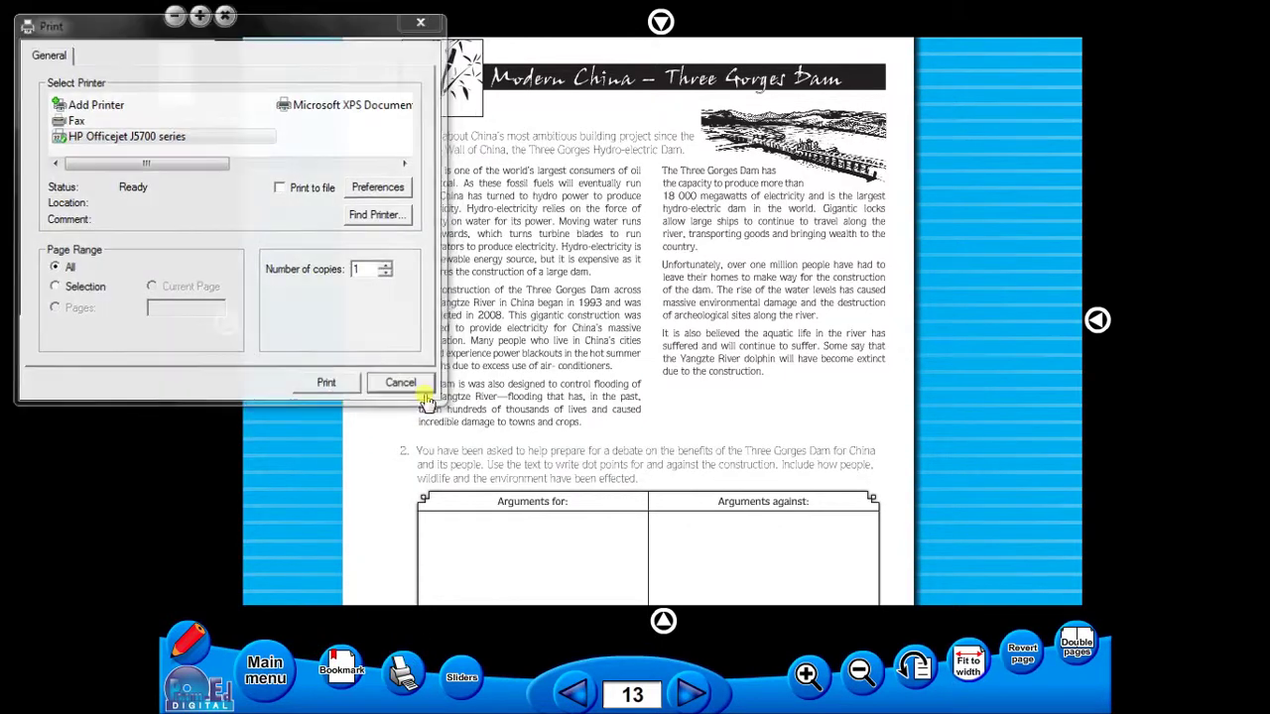
# Bookmark page 13, leaf back to page 10 and return to page 13 through its bookmark
pyautogui.click(340, 666)
pyautogui.click(414, 635)
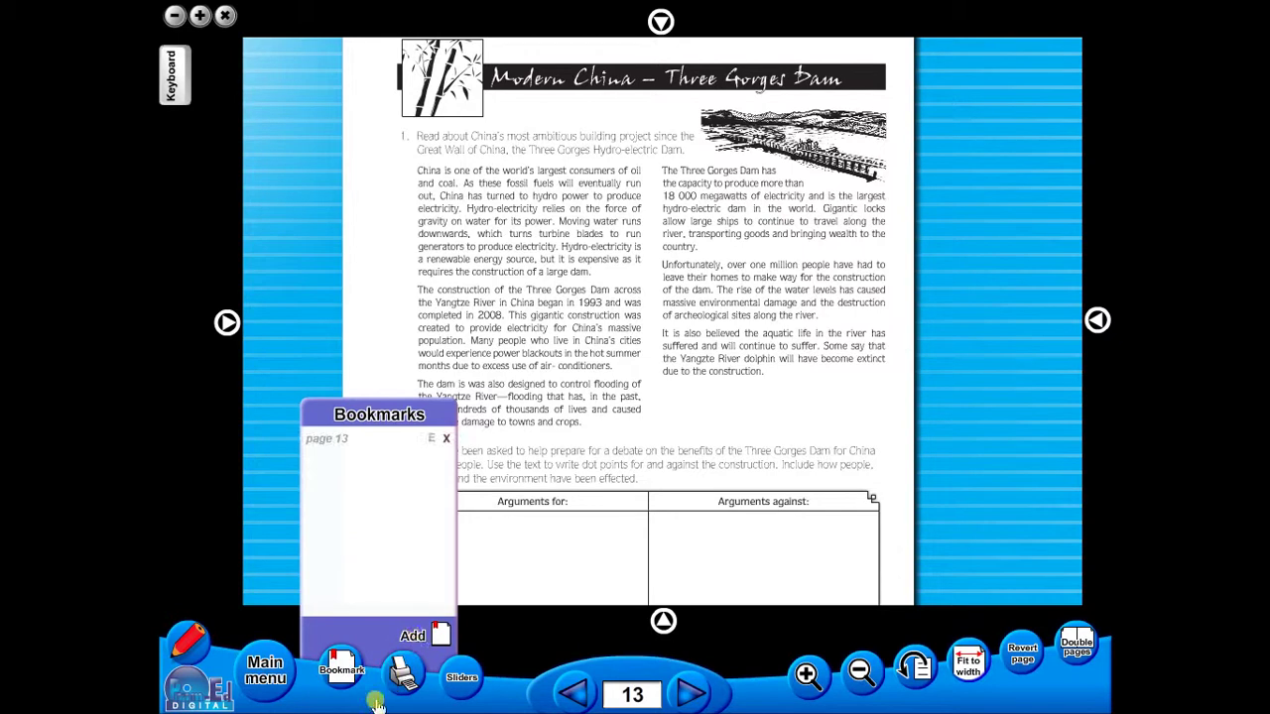
pyautogui.click(573, 693)
pyautogui.click(572, 692)
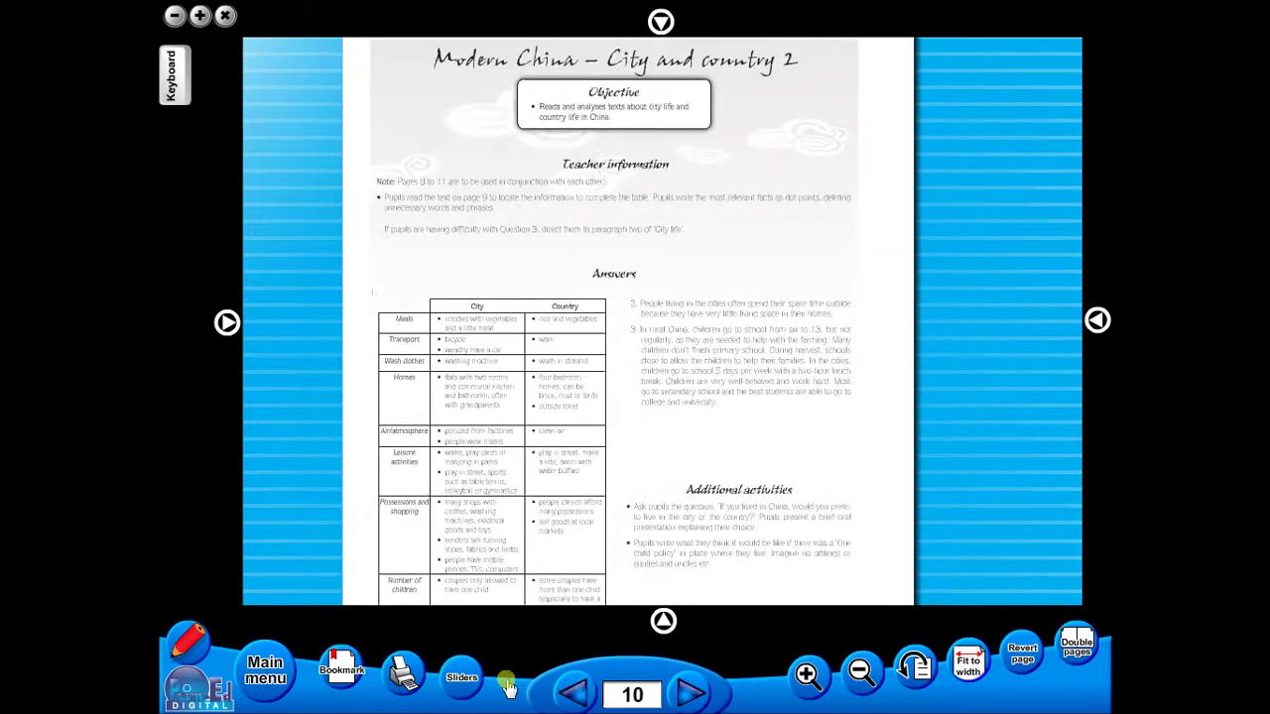
pyautogui.click(347, 665)
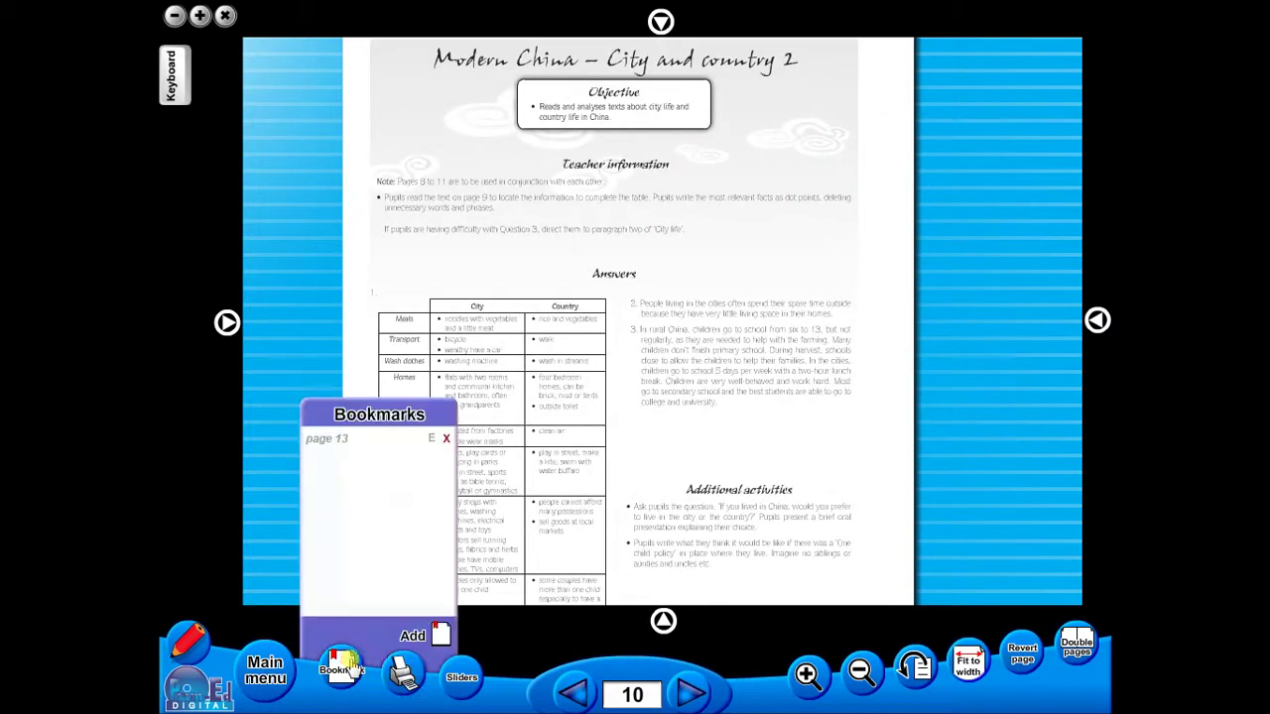
pyautogui.click(337, 441)
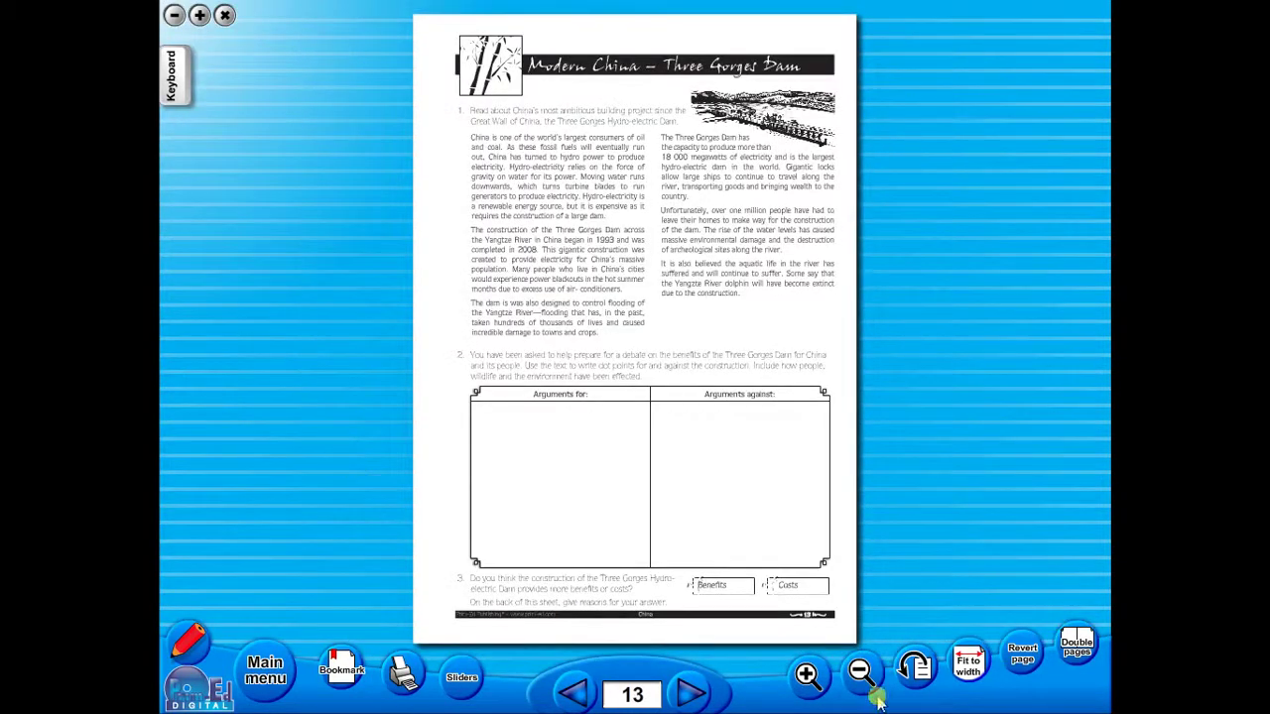
# Bring up the drawing tools for page 13 and highlight the introductory instruction of question 1 in red
pyautogui.click(811, 677)
pyautogui.moveTo(513, 340); pyautogui.dragTo(508, 405)
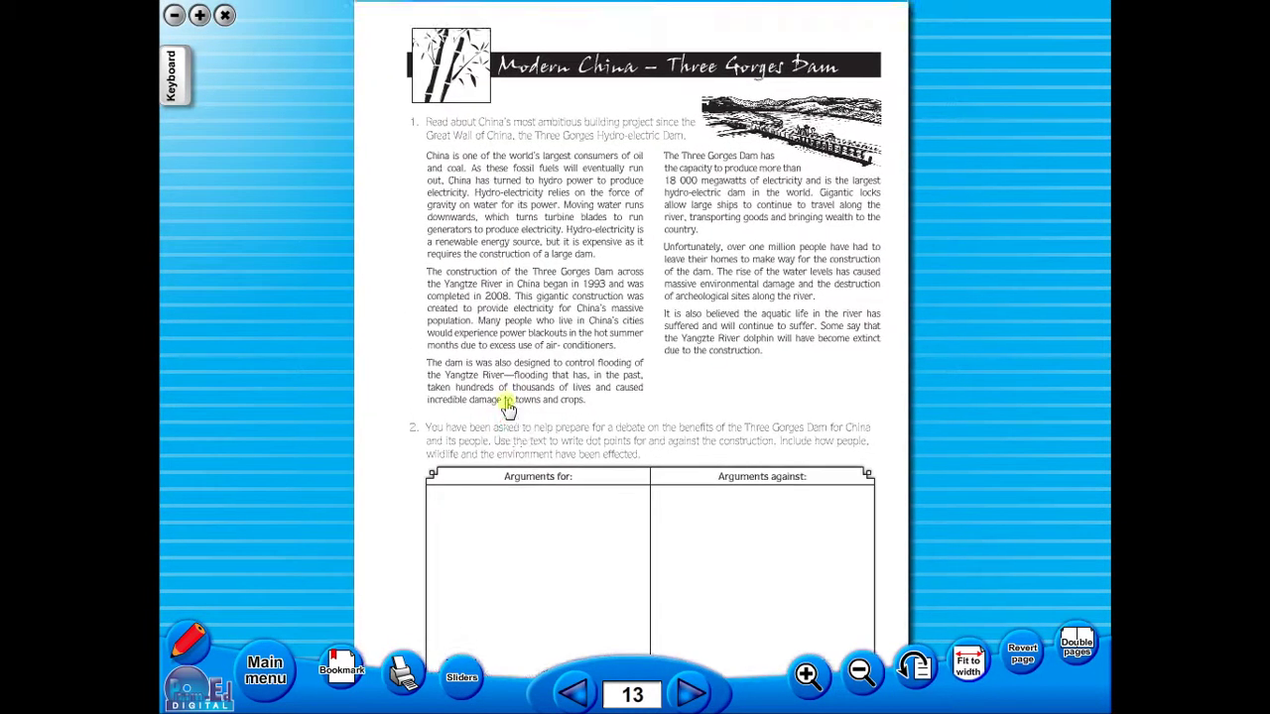
pyautogui.click(189, 640)
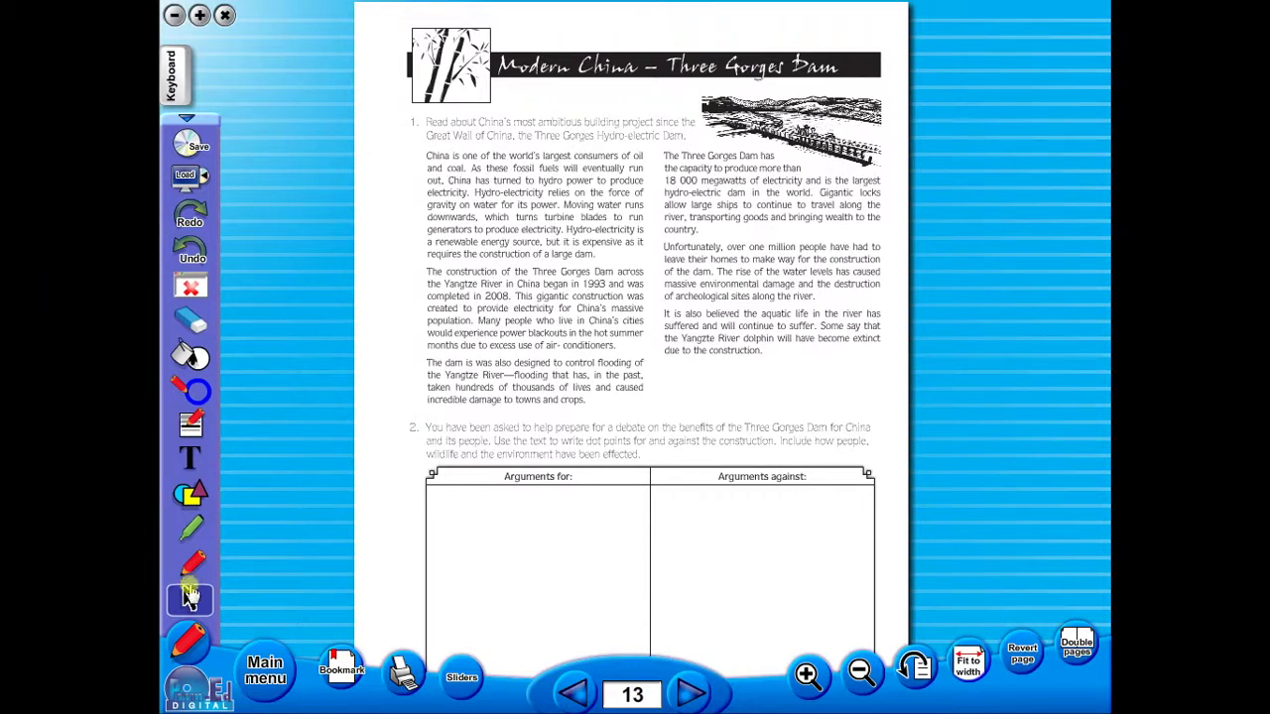
pyautogui.click(190, 563)
pyautogui.click(190, 529)
pyautogui.click(194, 502)
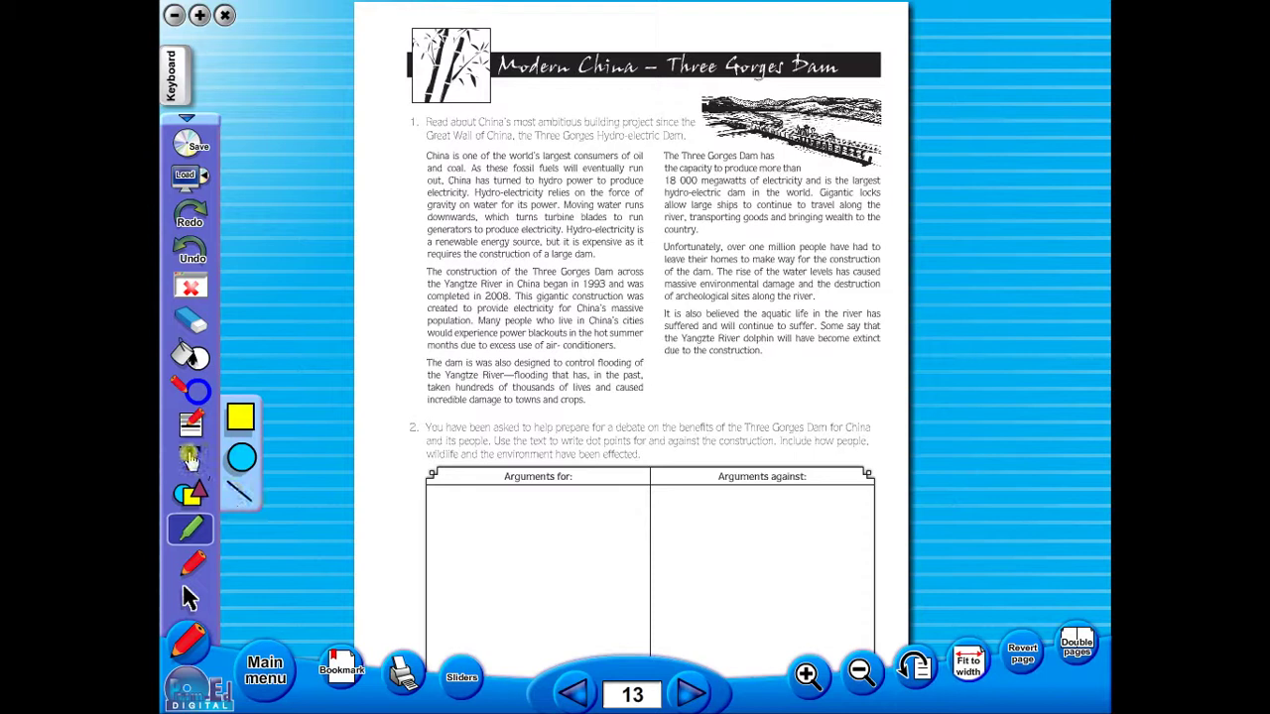
pyautogui.click(188, 426)
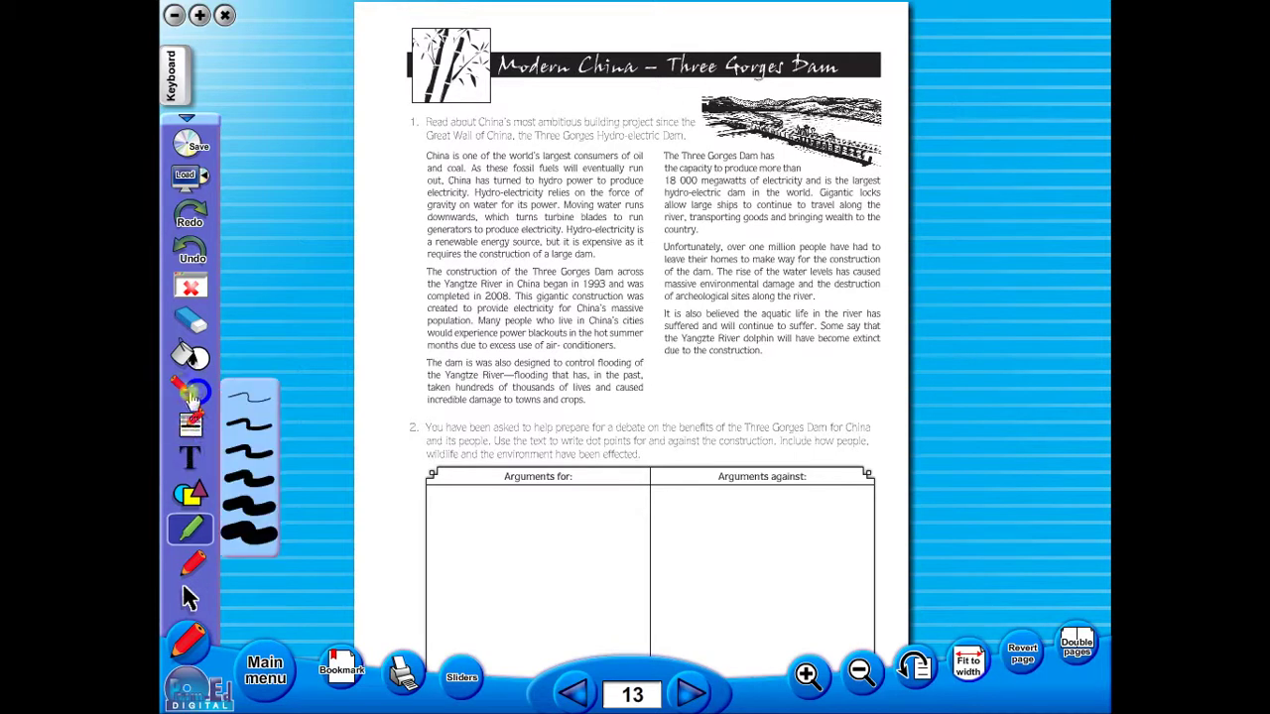
pyautogui.click(192, 391)
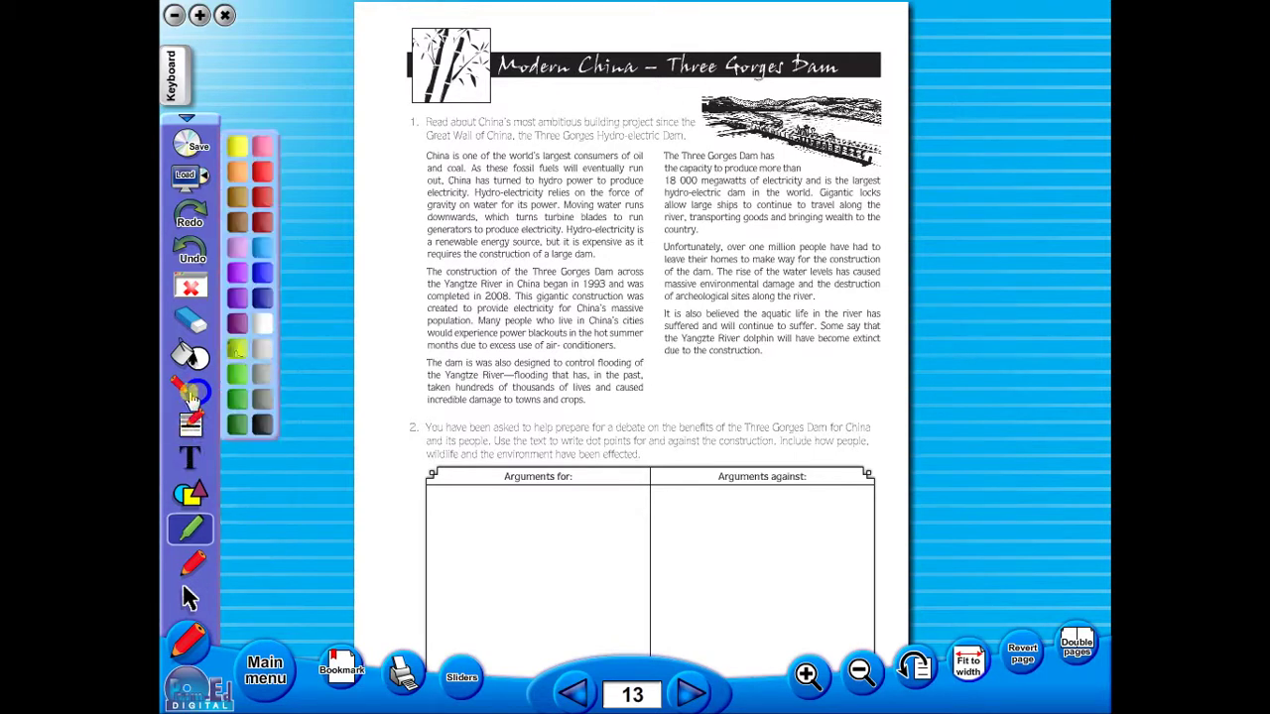
pyautogui.click(262, 173)
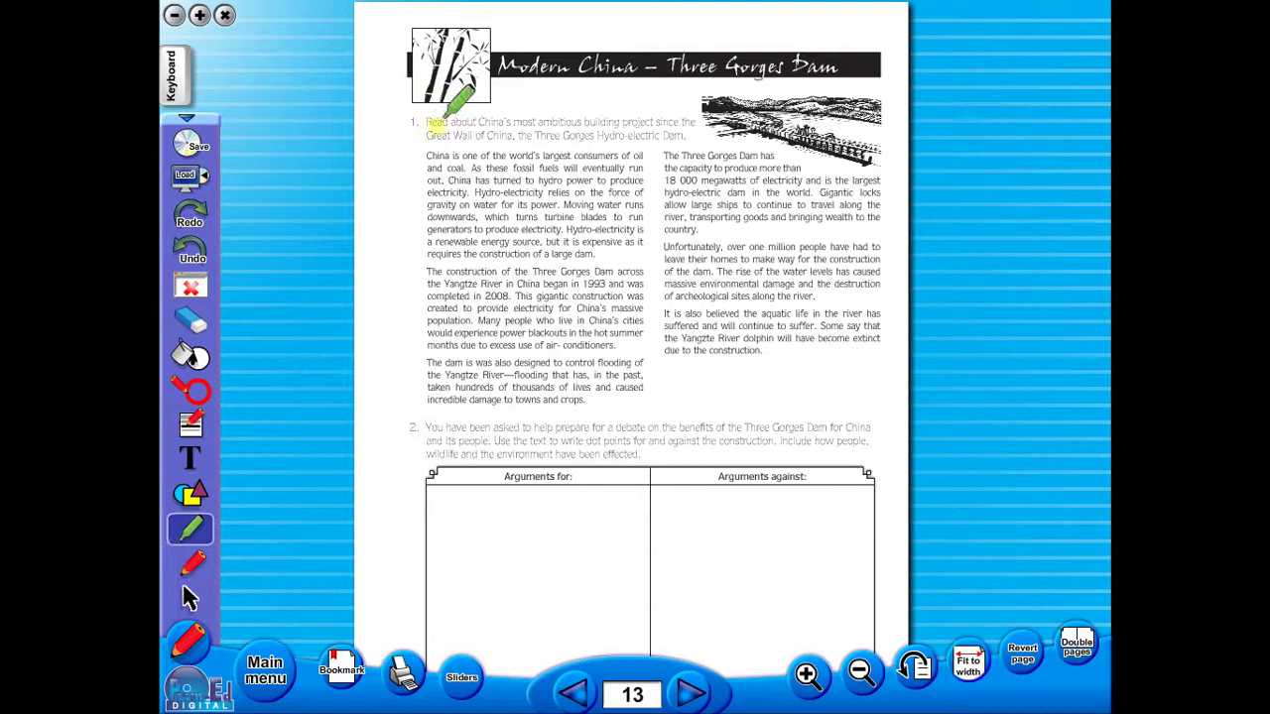
pyautogui.moveTo(417, 126)
pyautogui.mouseDown()
pyautogui.moveTo(700, 129)
pyautogui.moveTo(455, 130)
pyautogui.mouseUp()
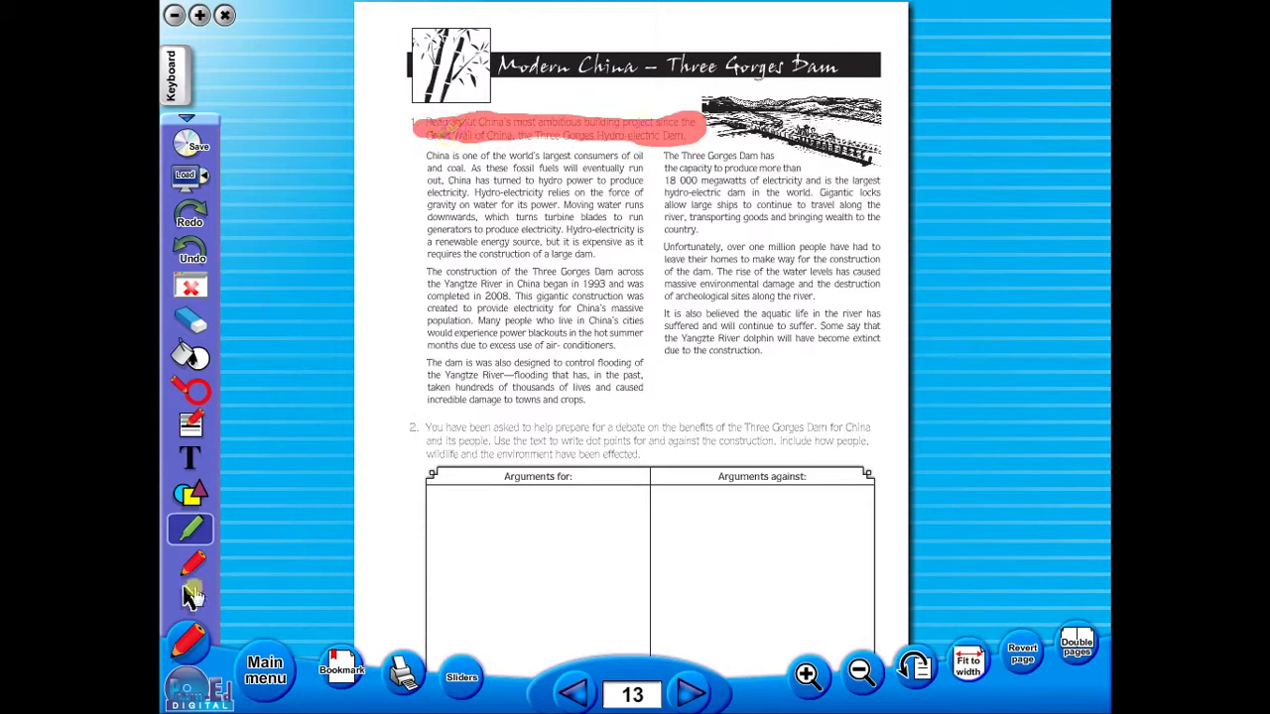
# Underline the words "China" and "produce" in the opening paragraph with the thinnest red pencil line
pyautogui.click(194, 555)
pyautogui.click(190, 425)
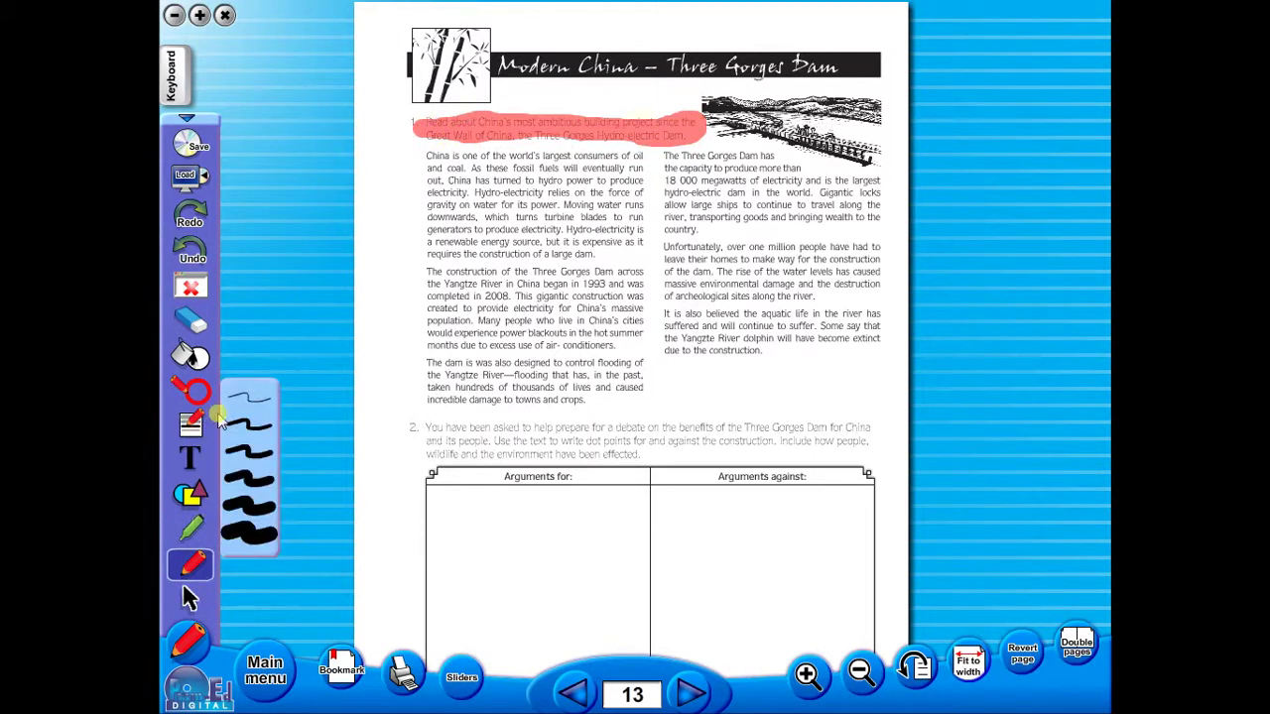
pyautogui.click(244, 408)
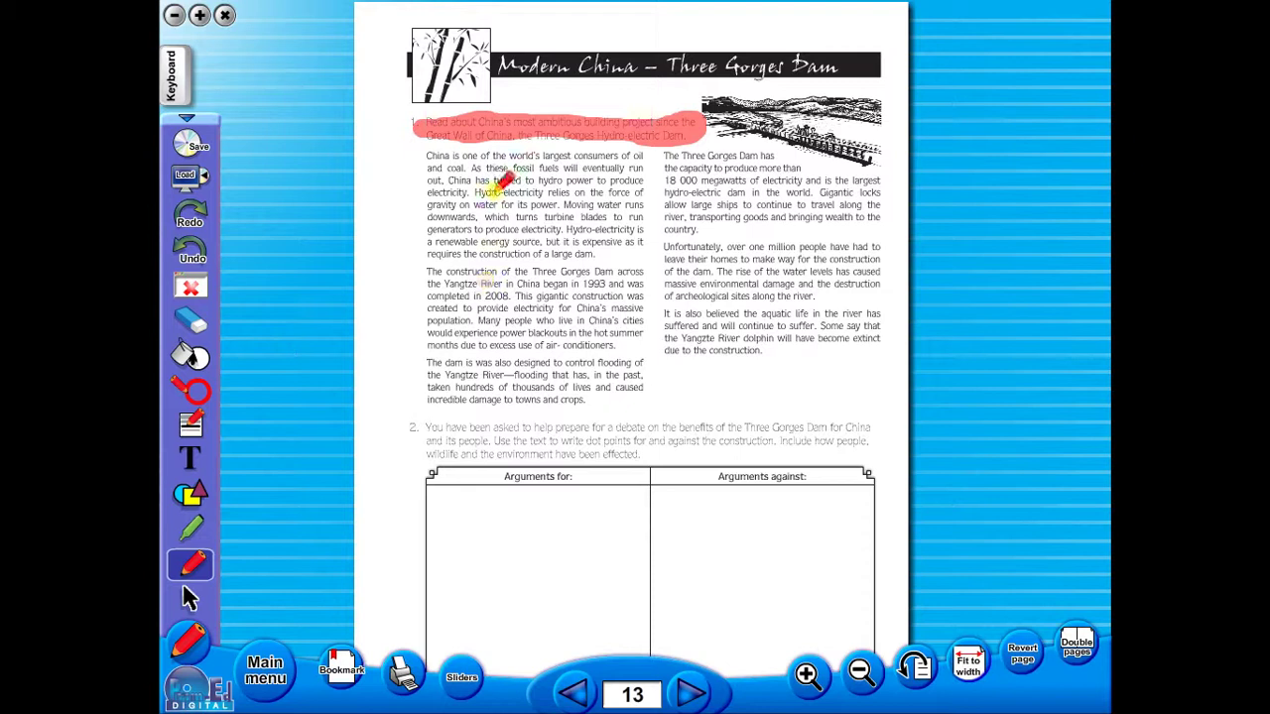
pyautogui.moveTo(453, 184); pyautogui.dragTo(474, 184)
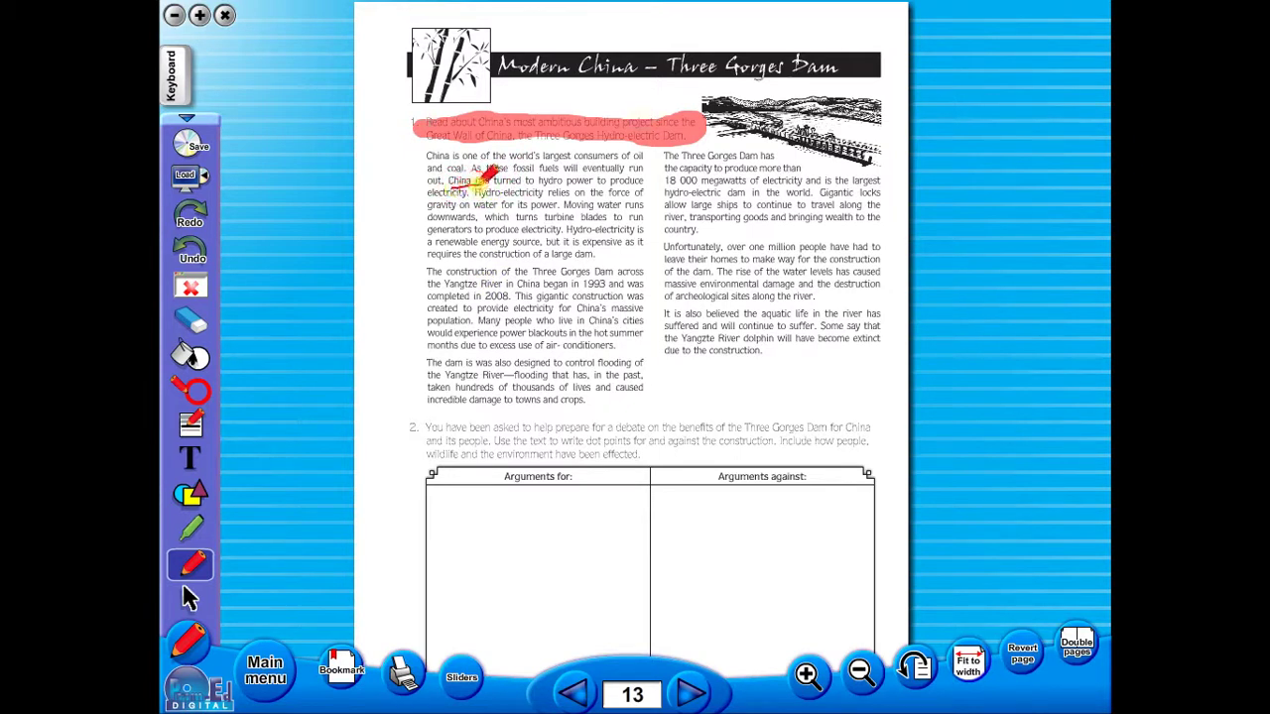
pyautogui.moveTo(479, 234); pyautogui.dragTo(511, 235)
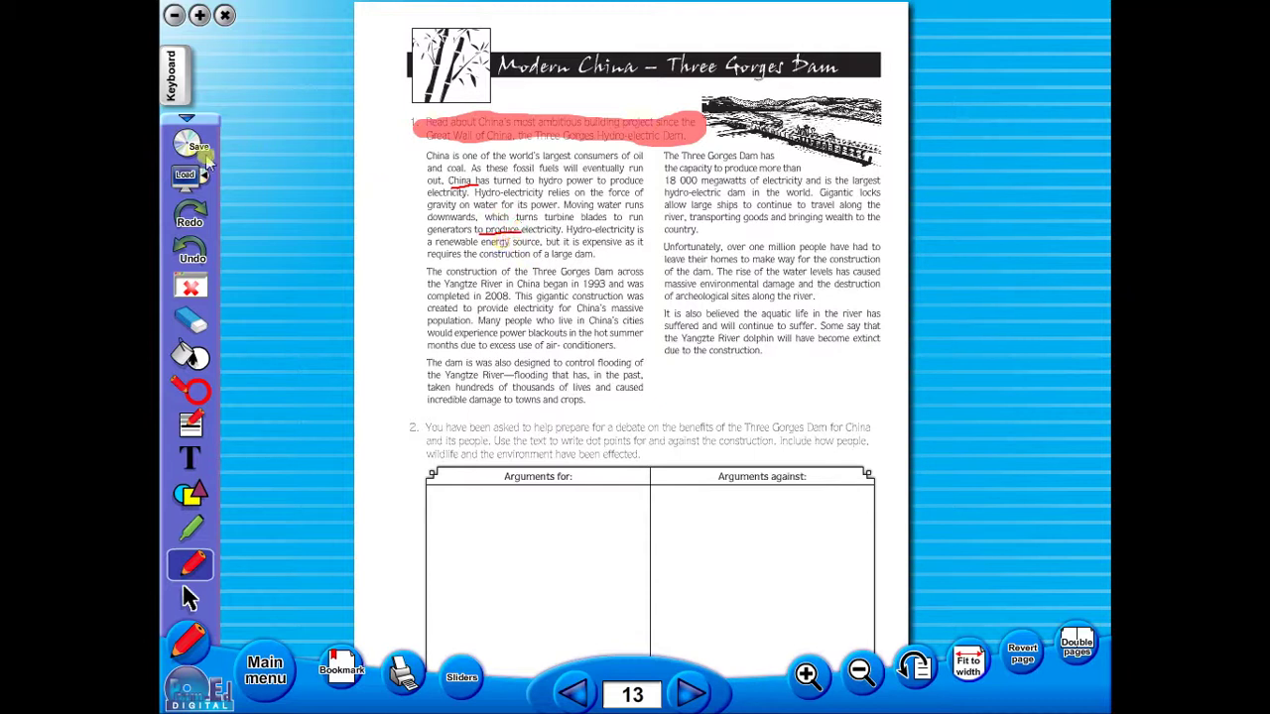
# Undo and redo the red underlines, and erase them together with the highlight over question 1
pyautogui.click(189, 250)
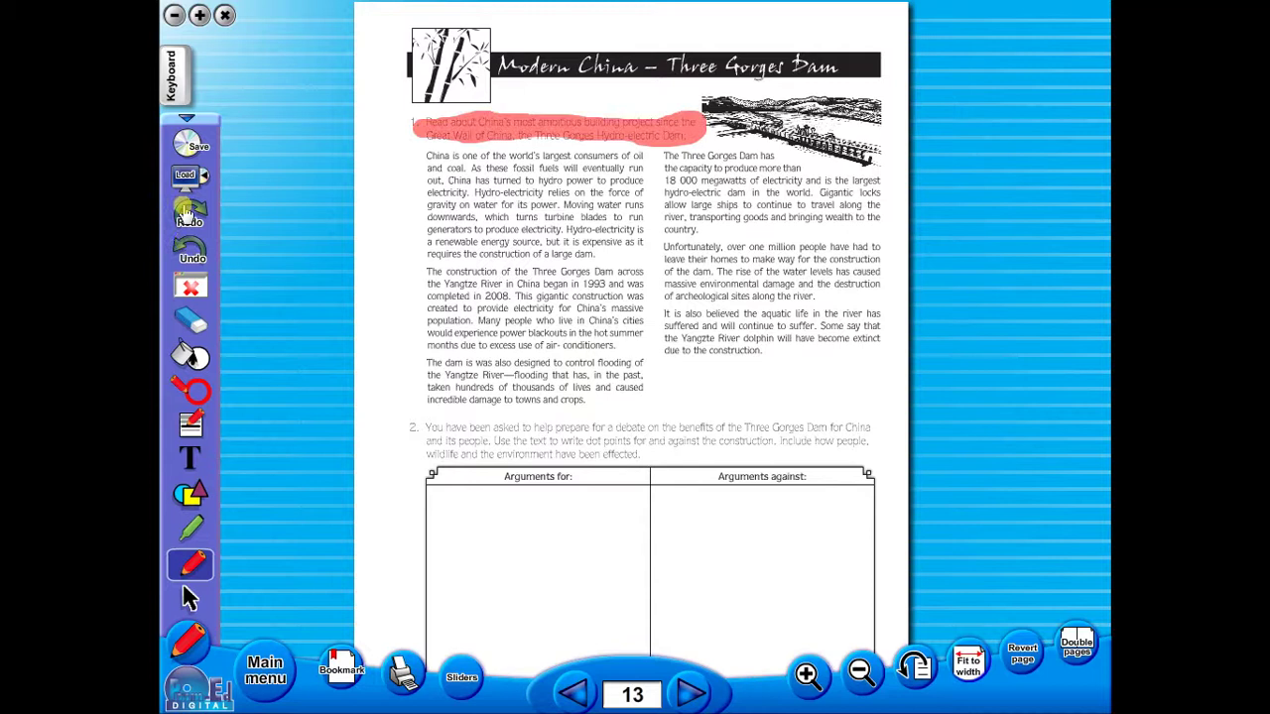
pyautogui.click(183, 213)
pyautogui.click(190, 317)
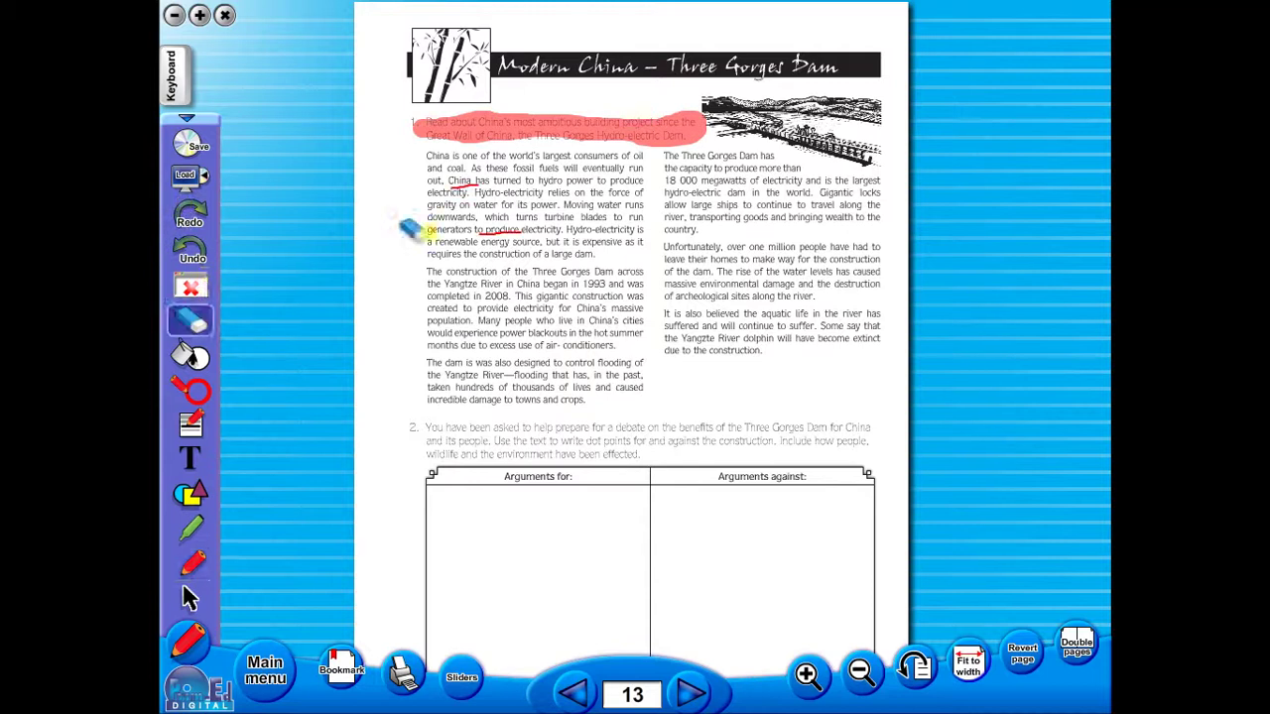
pyautogui.moveTo(430, 190); pyautogui.dragTo(486, 143)
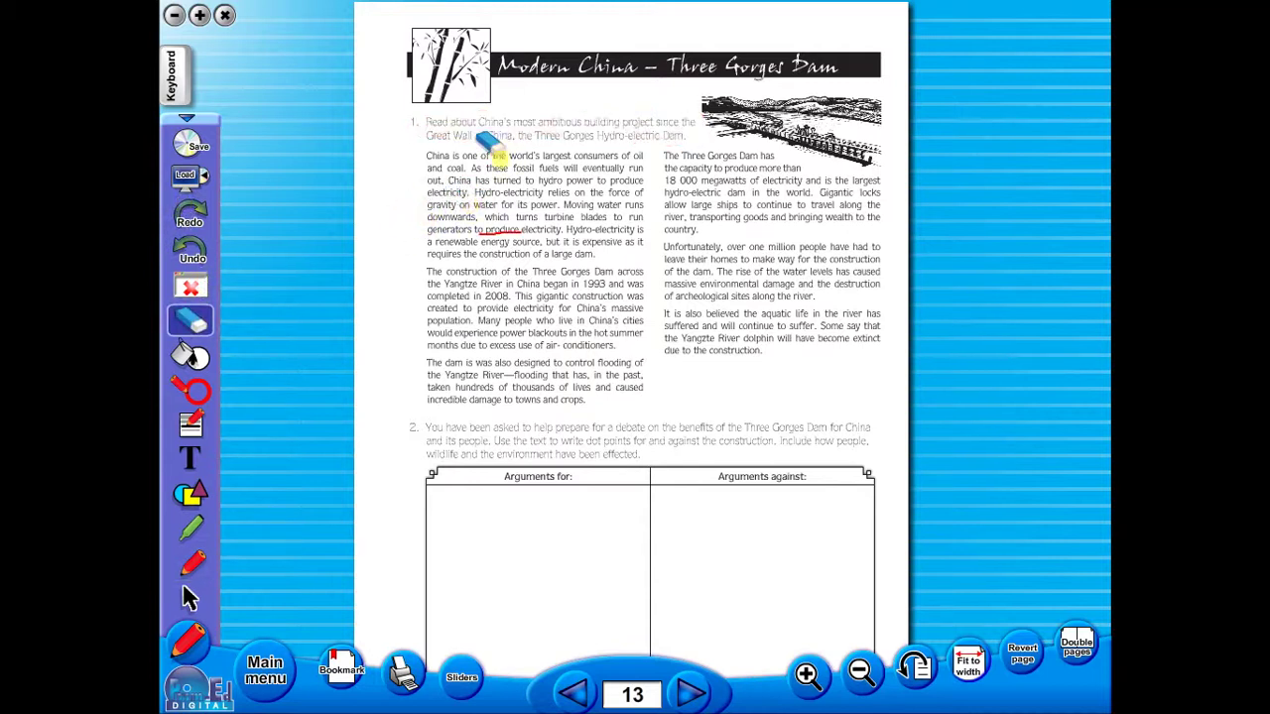
pyautogui.moveTo(504, 238); pyautogui.dragTo(524, 255)
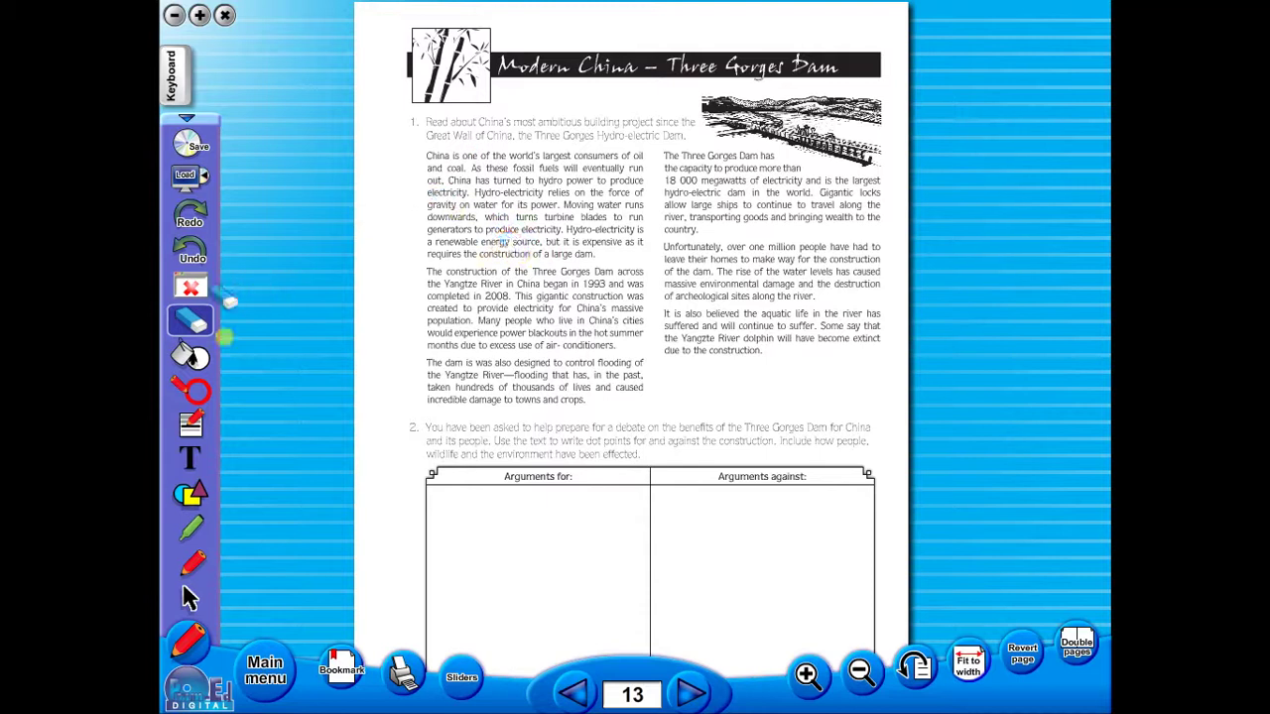
# Add a text box reading "additional info" below the last paragraph about the Yangtze River dolphin
pyautogui.click(190, 457)
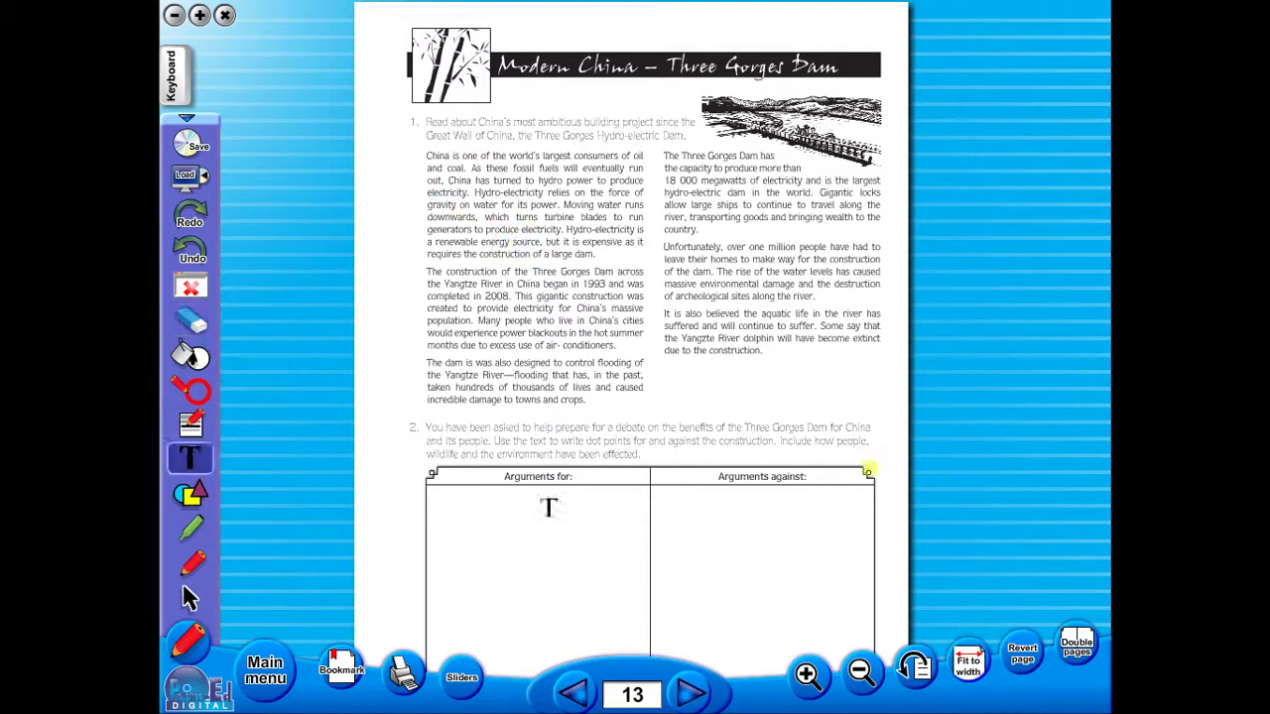
pyautogui.moveTo(663, 363); pyautogui.dragTo(816, 406)
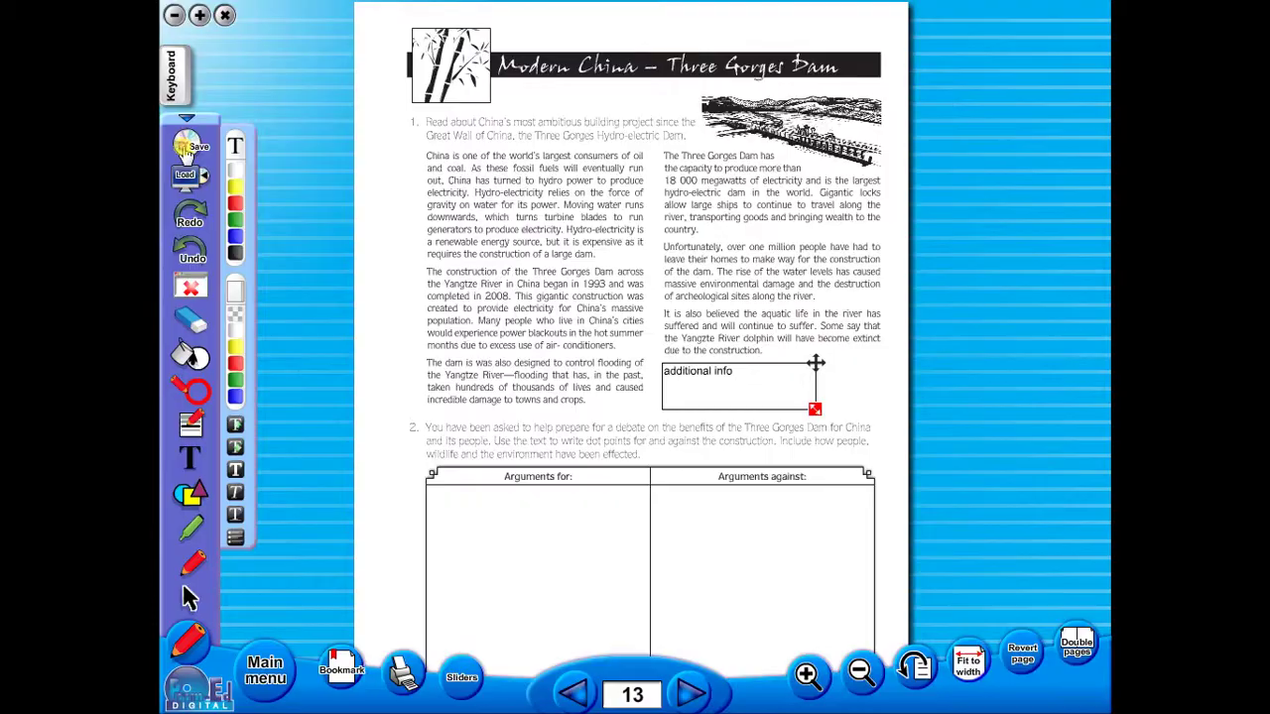
# Open the save dialog with the name "worksheet" and cancel it, and show and close the on-screen keyboard
pyautogui.click(184, 147)
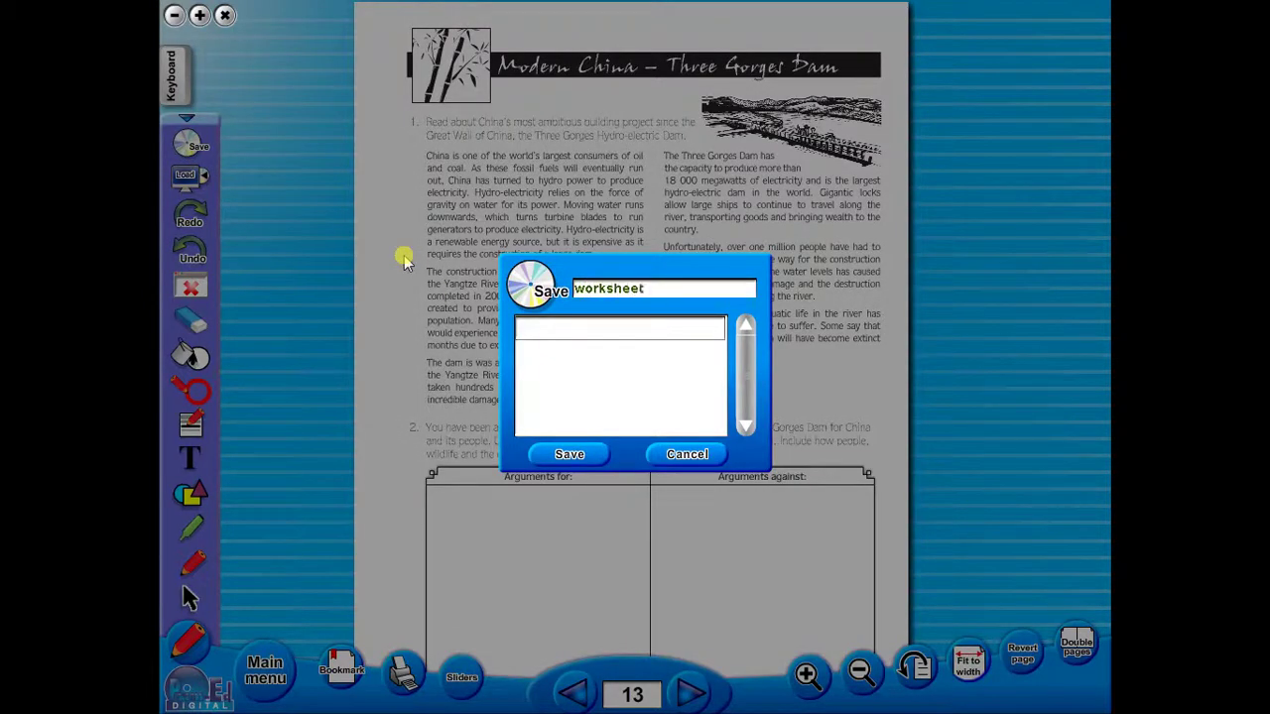
pyautogui.click(669, 453)
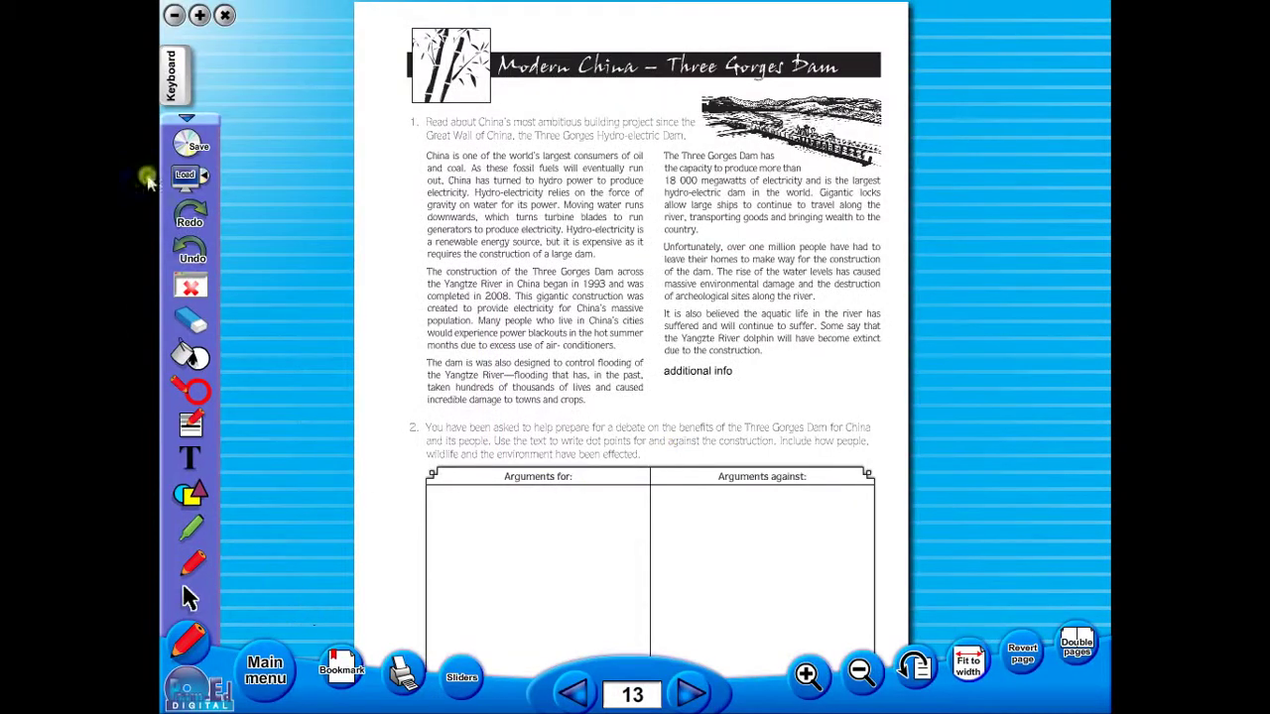
pyautogui.click(173, 65)
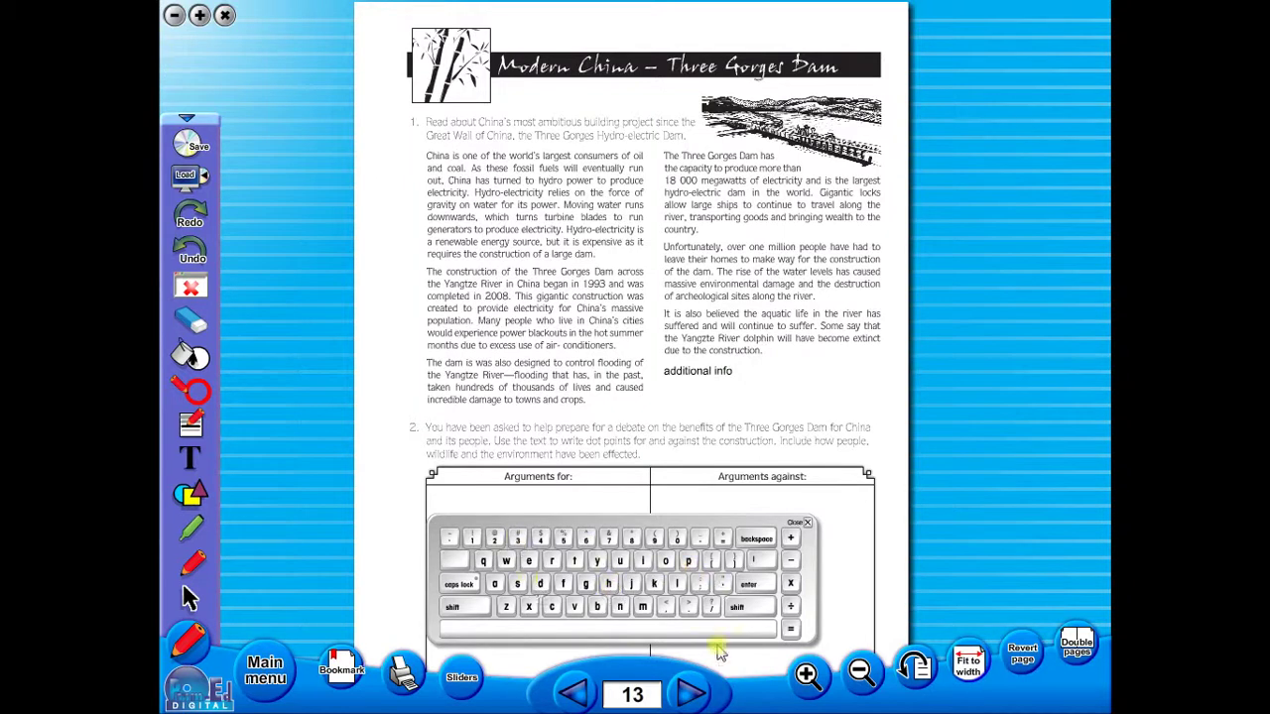
pyautogui.click(806, 523)
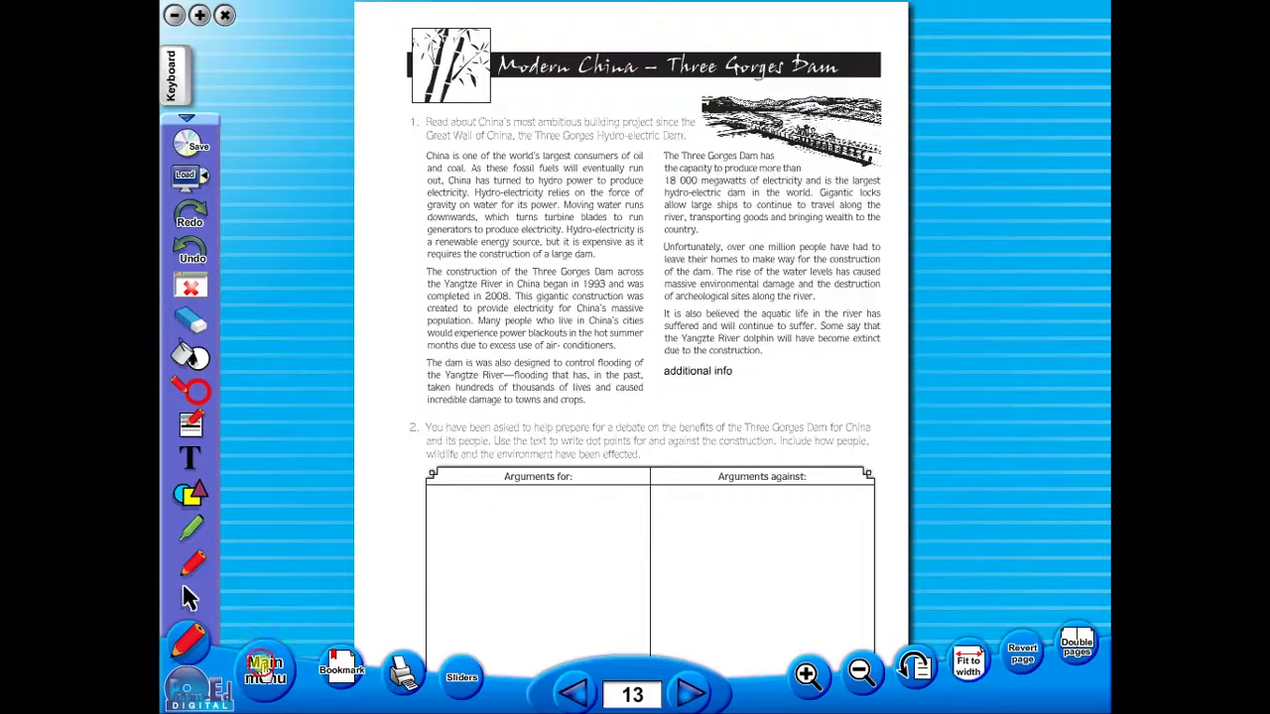
# Return to the book's main menu, open the Teachers notes and turn to page iii
pyautogui.click(262, 667)
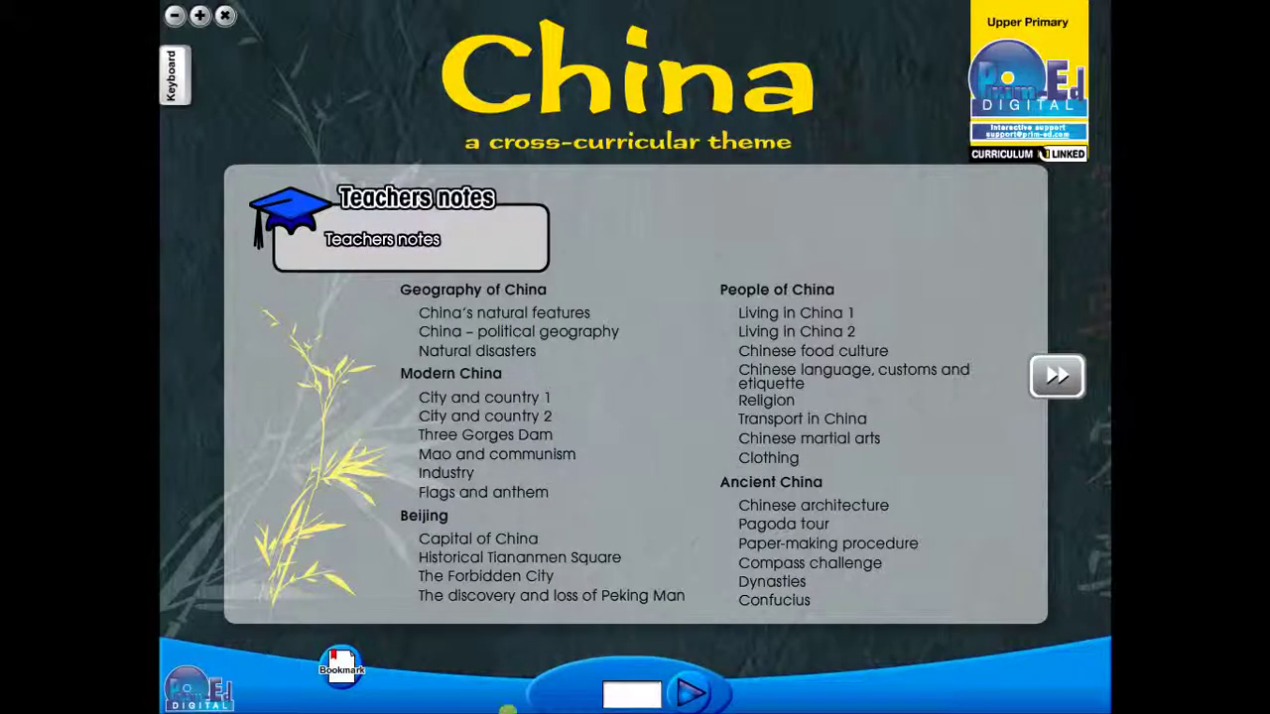
pyautogui.click(397, 241)
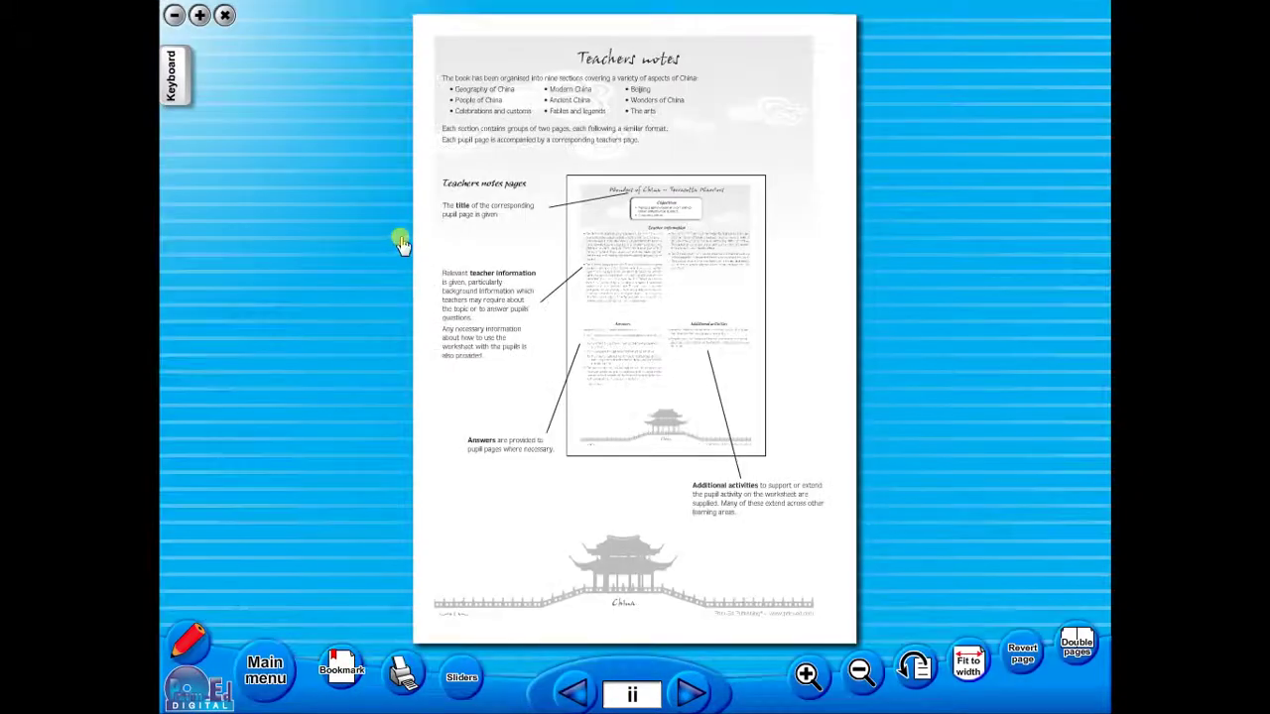
pyautogui.click(691, 687)
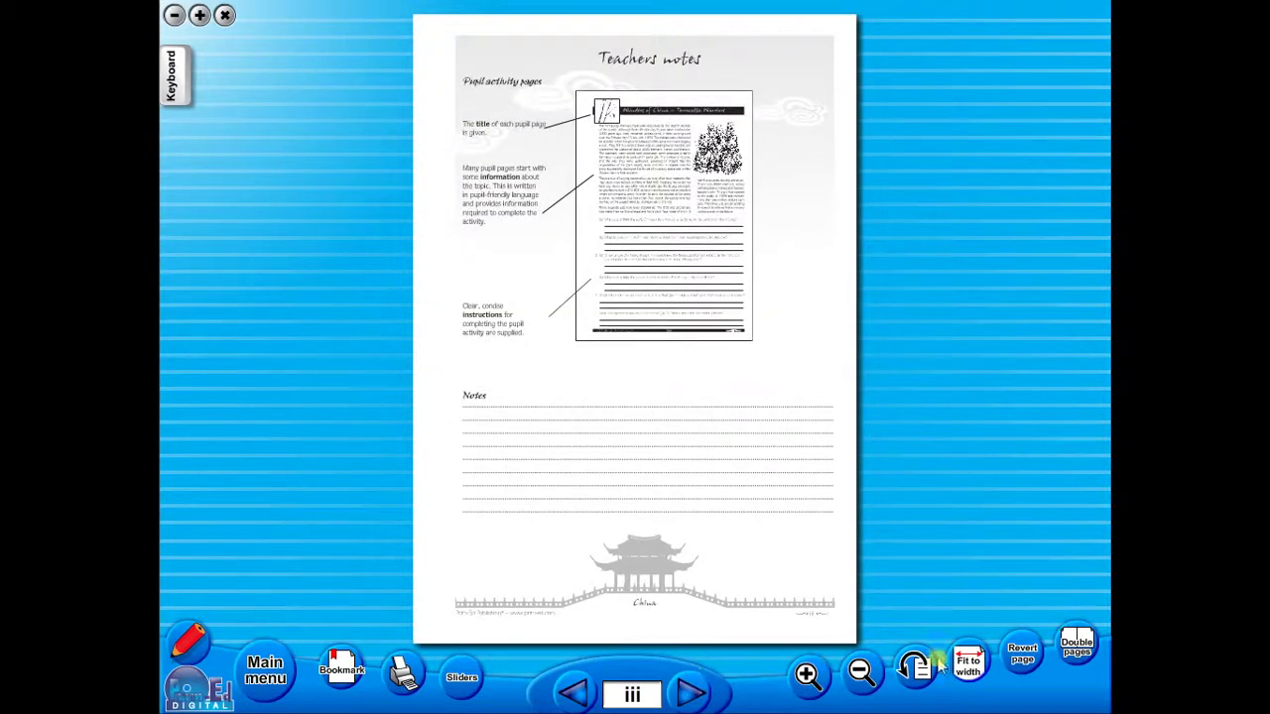
# View the Teachers notes as double pages, examine the first page enlarged and return to single-page view
pyautogui.click(1076, 645)
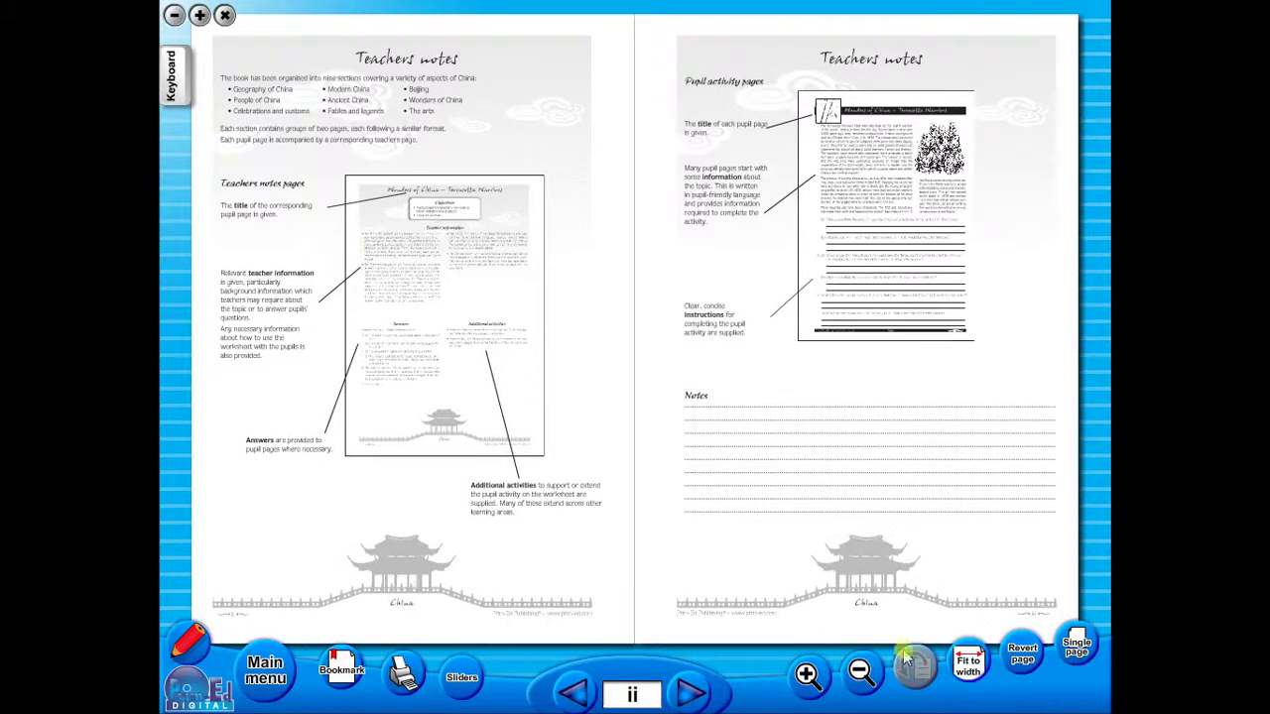
pyautogui.click(809, 672)
pyautogui.click(809, 672)
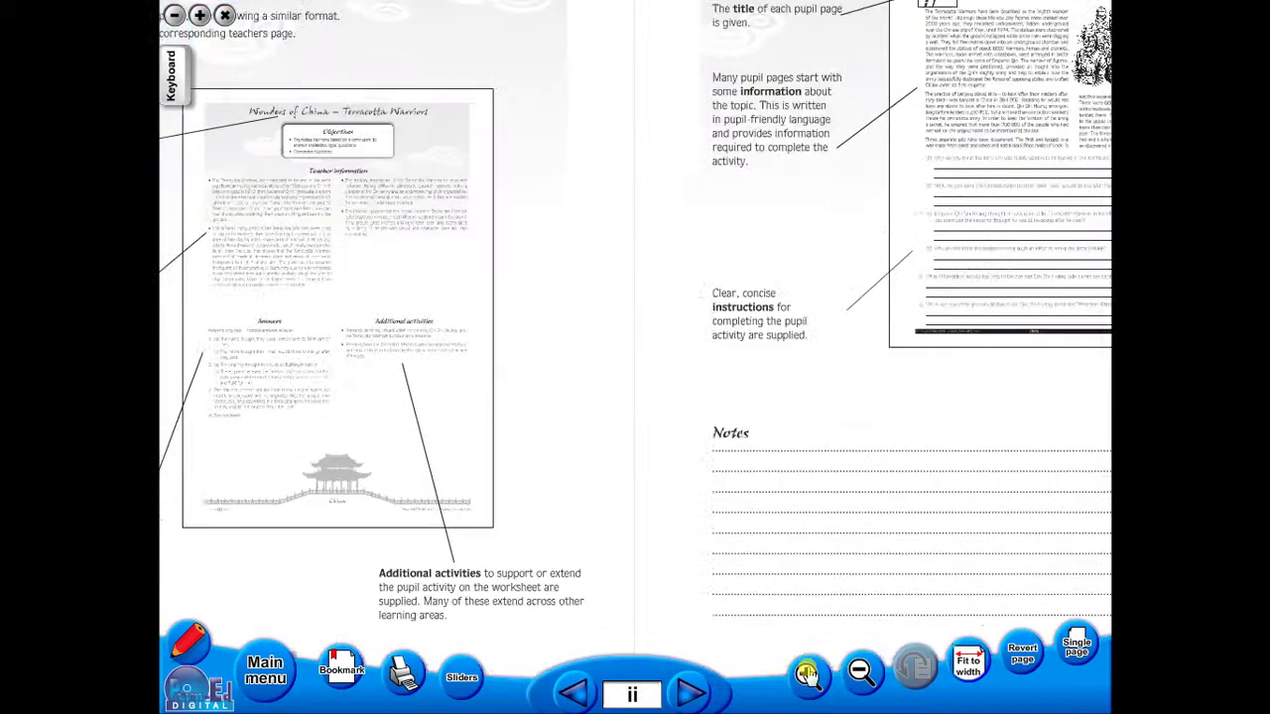
pyautogui.click(808, 673)
pyautogui.moveTo(533, 202); pyautogui.dragTo(929, 376)
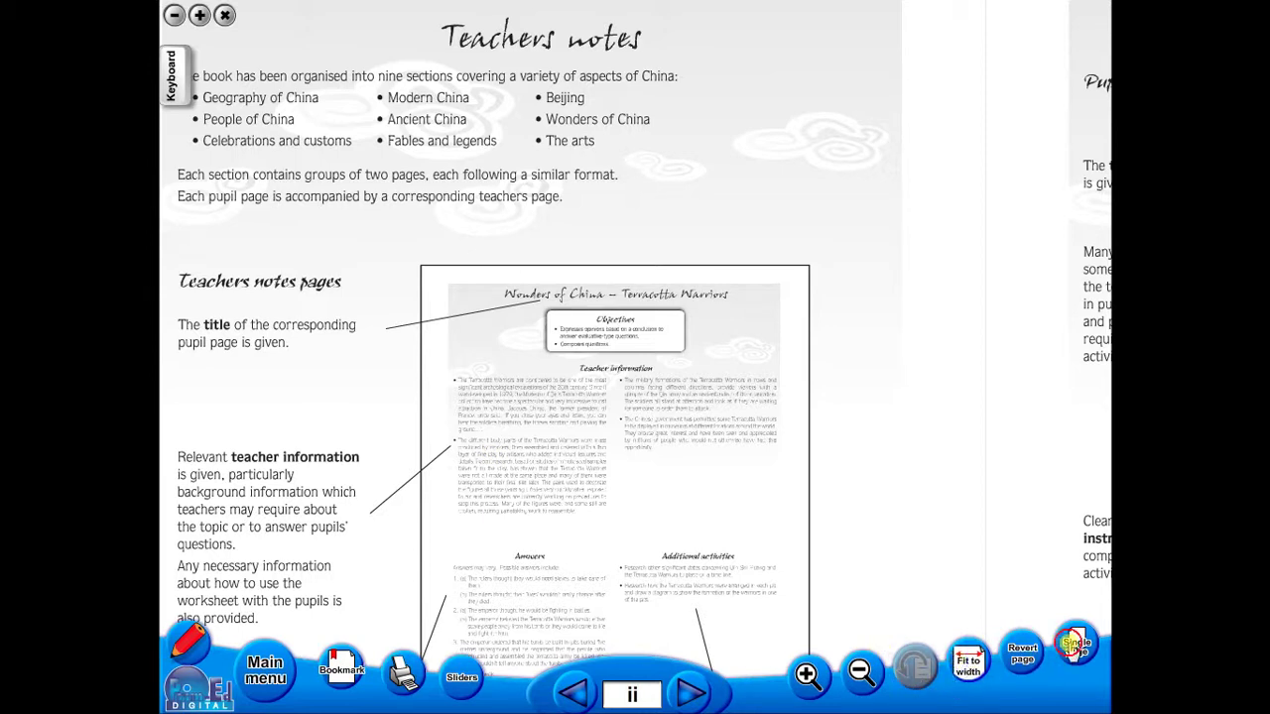
pyautogui.click(1076, 644)
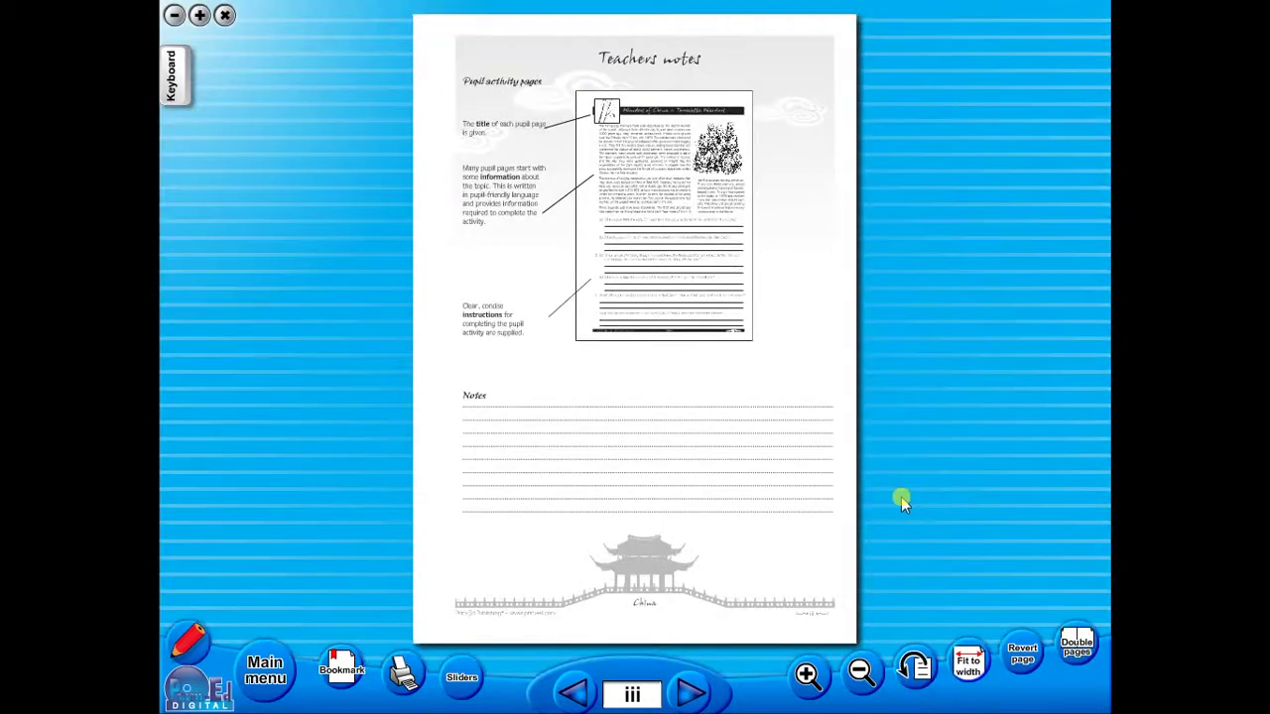
# Fit page iii to the width, look over its pupil activity sample and return to the main menu
pyautogui.click(967, 663)
pyautogui.moveTo(645, 186); pyautogui.dragTo(653, 396)
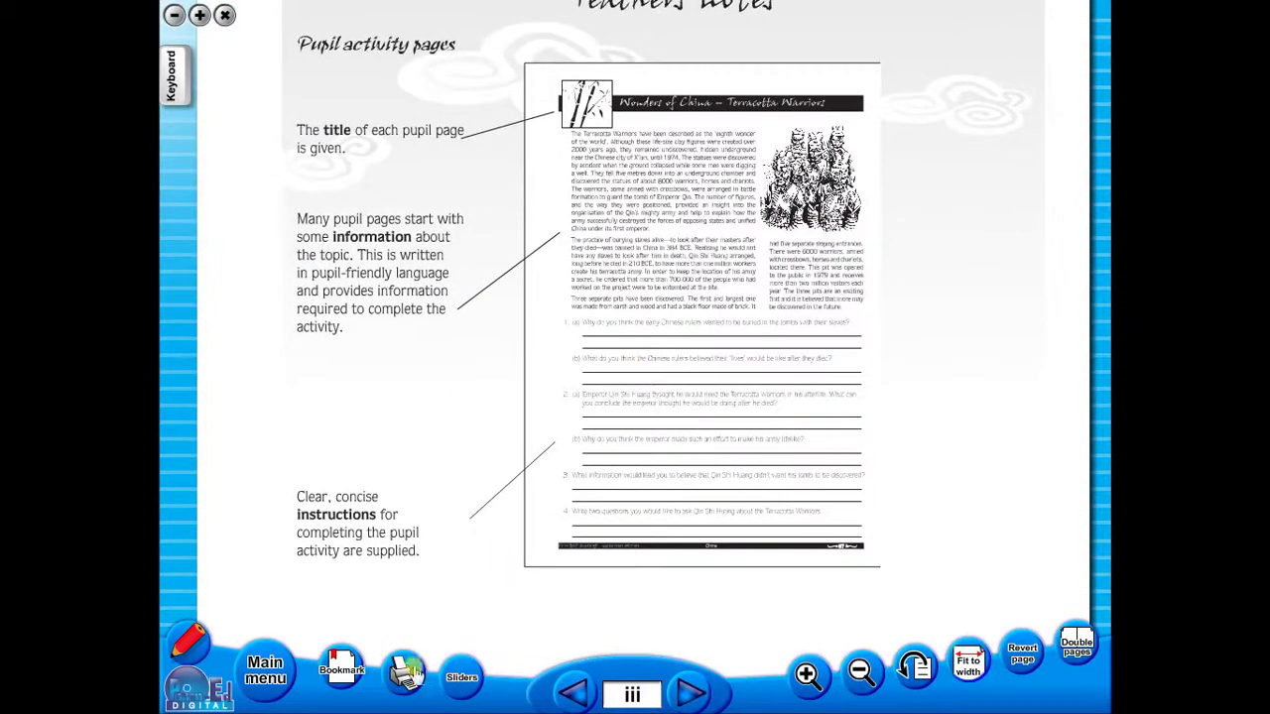
pyautogui.click(260, 674)
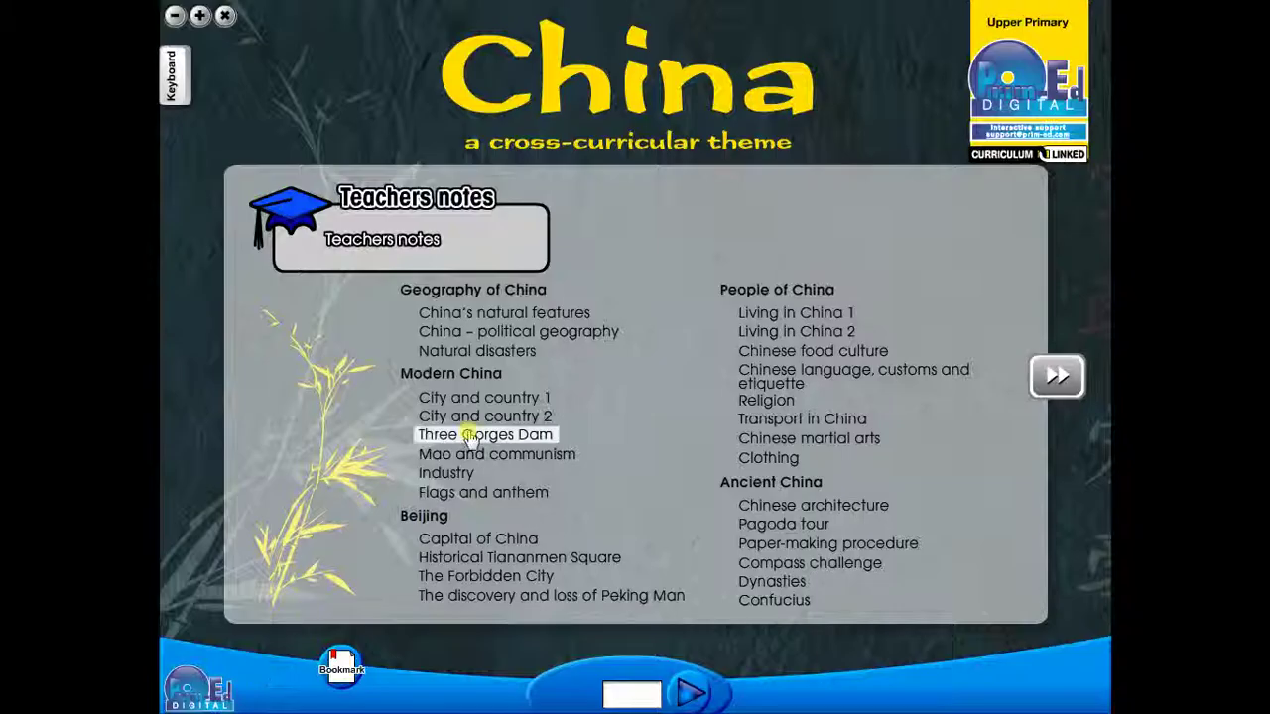